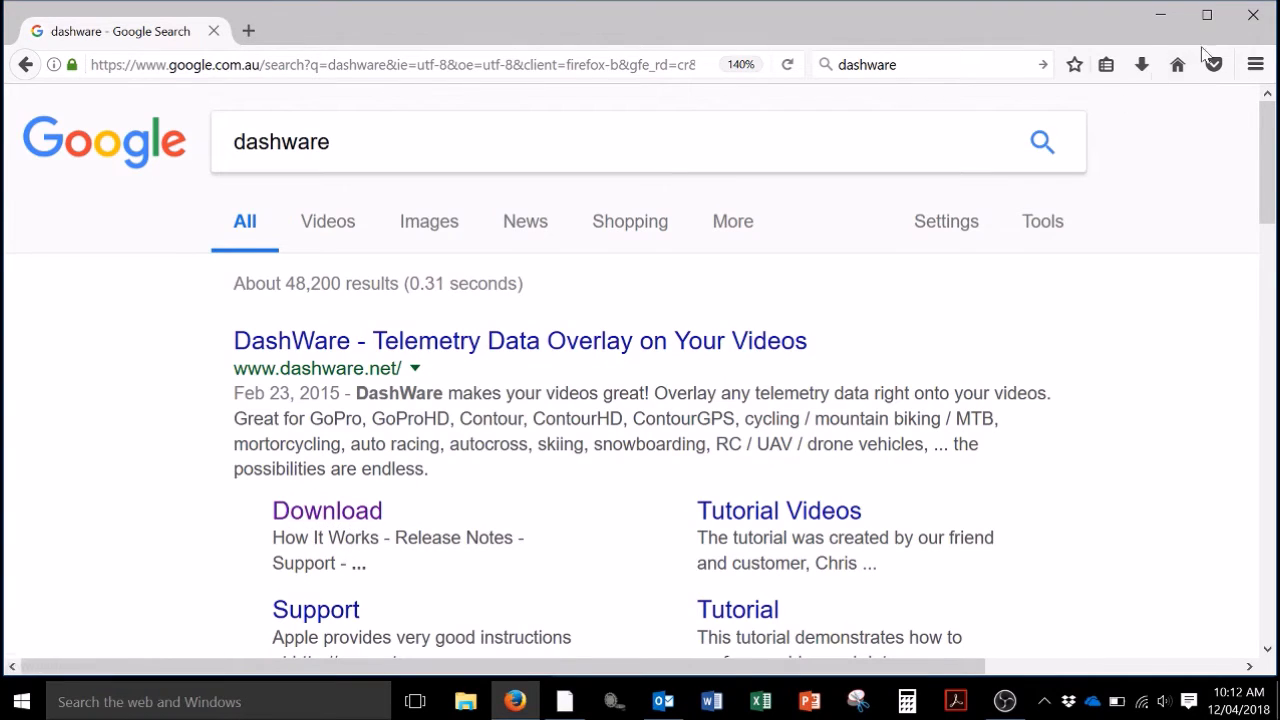
Close the browser window and launch the DashWare desktop app.
left_click(1253, 20)
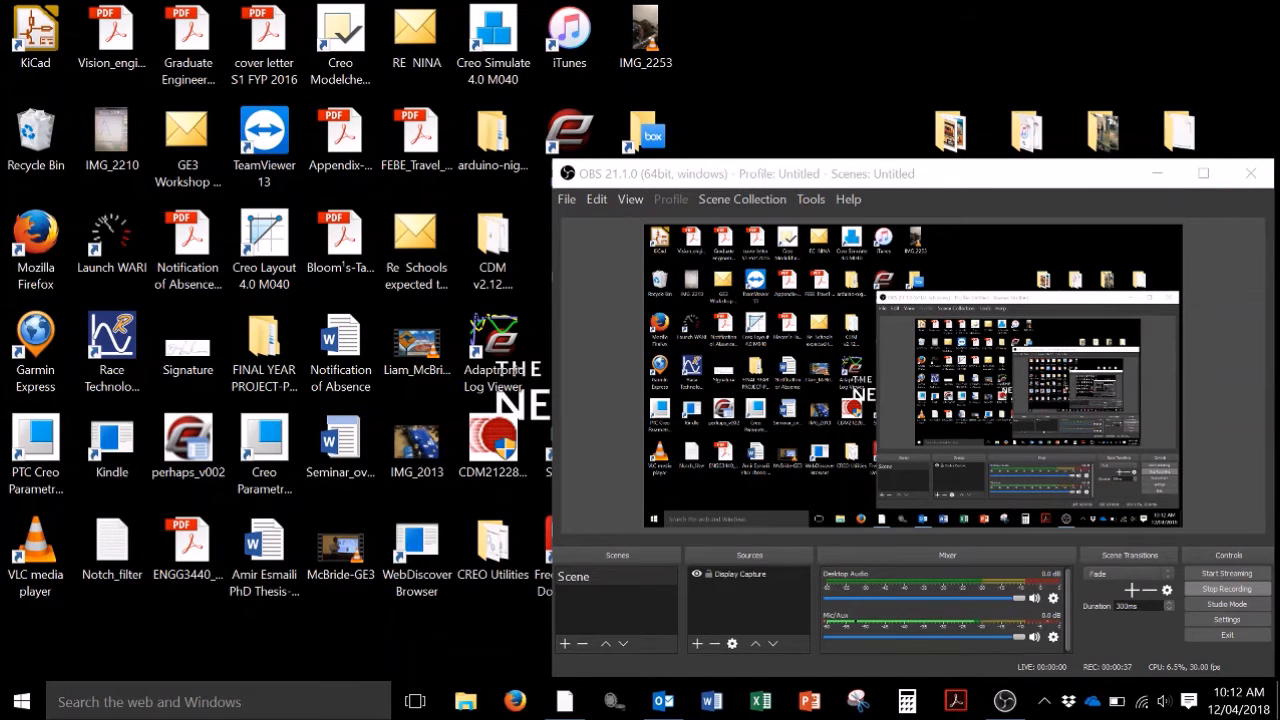
left_click(240, 701)
type("dashware")
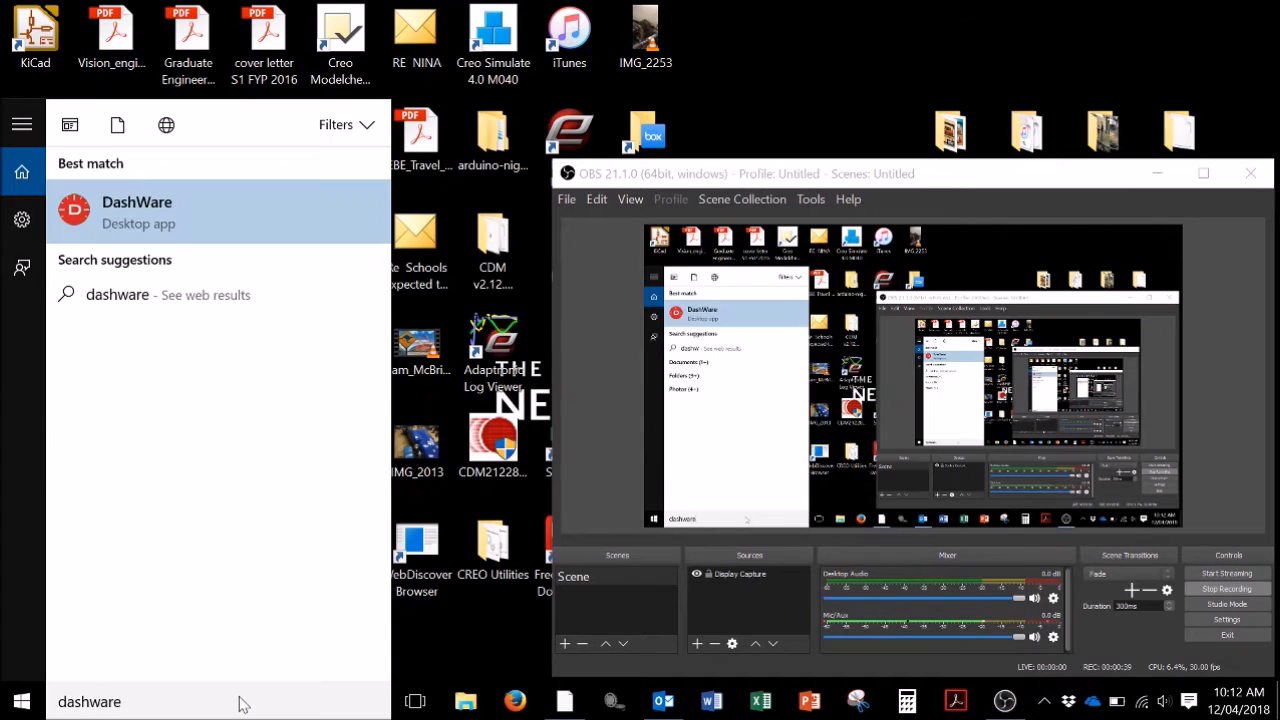
key("Return")
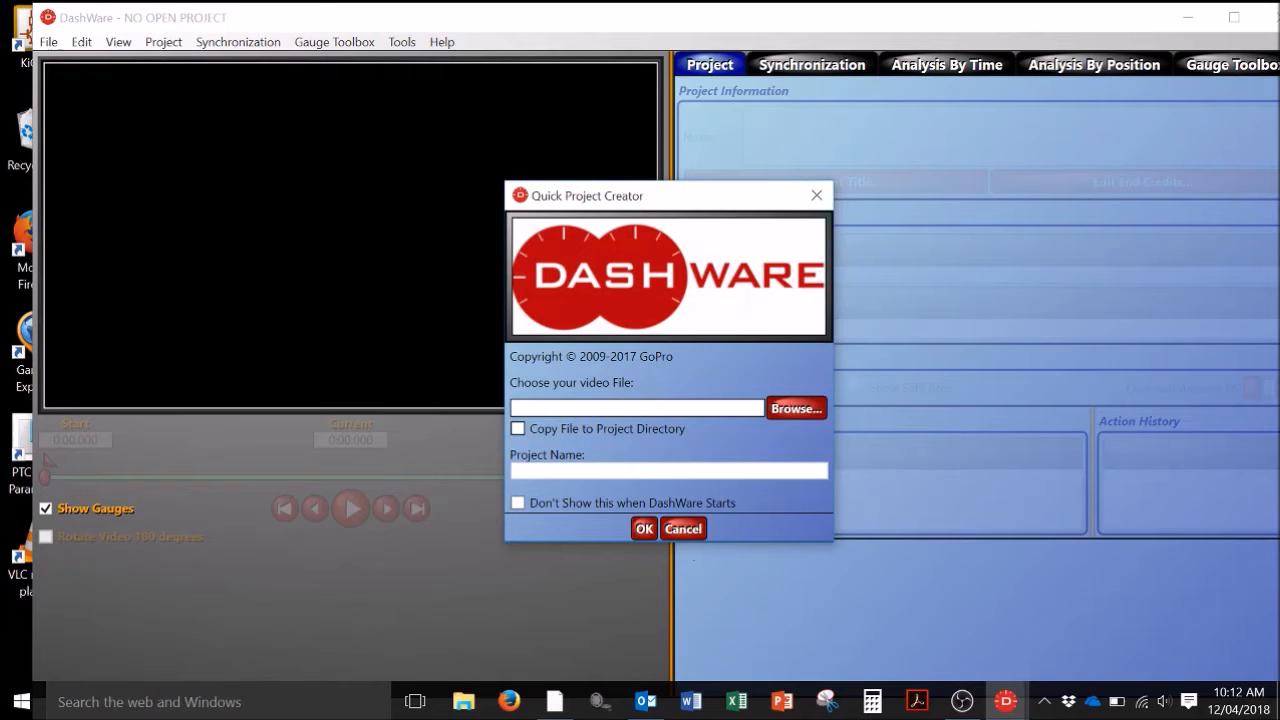
Choose GOPR0044 from the DCIM\100GOPRO folder on the SD card as the project's video file.
left_click(792, 412)
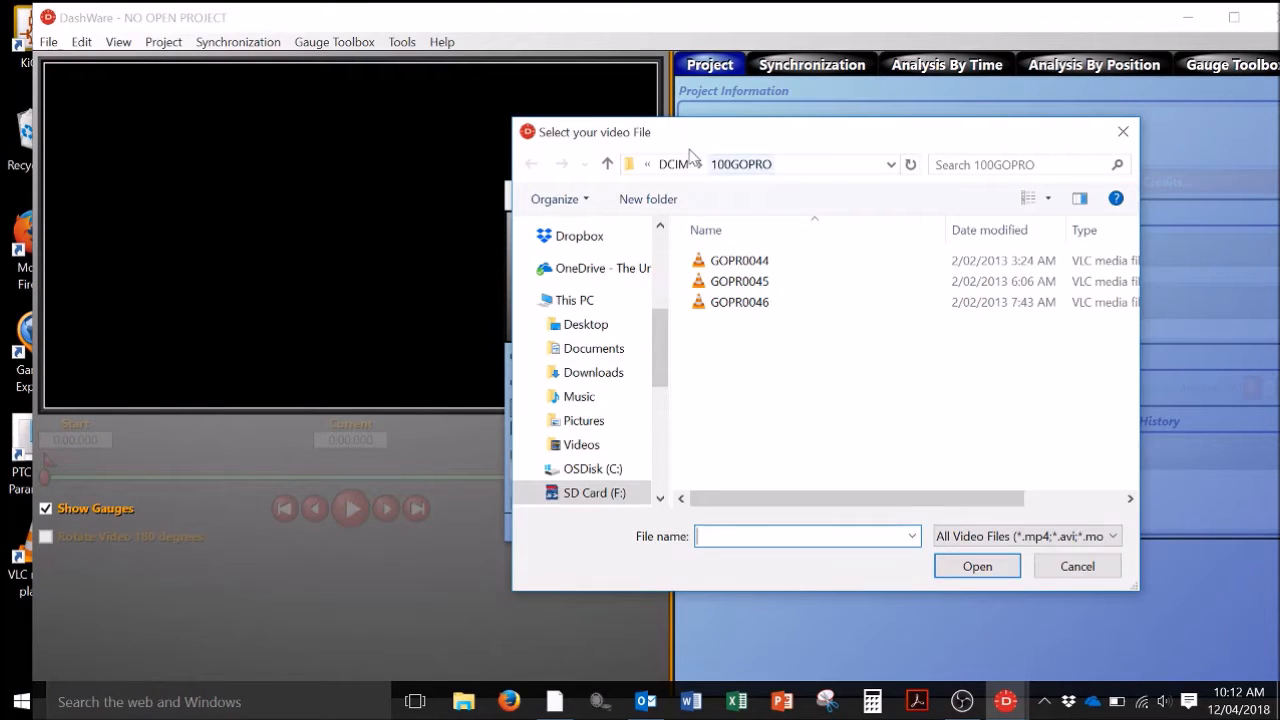
left_click(891, 165)
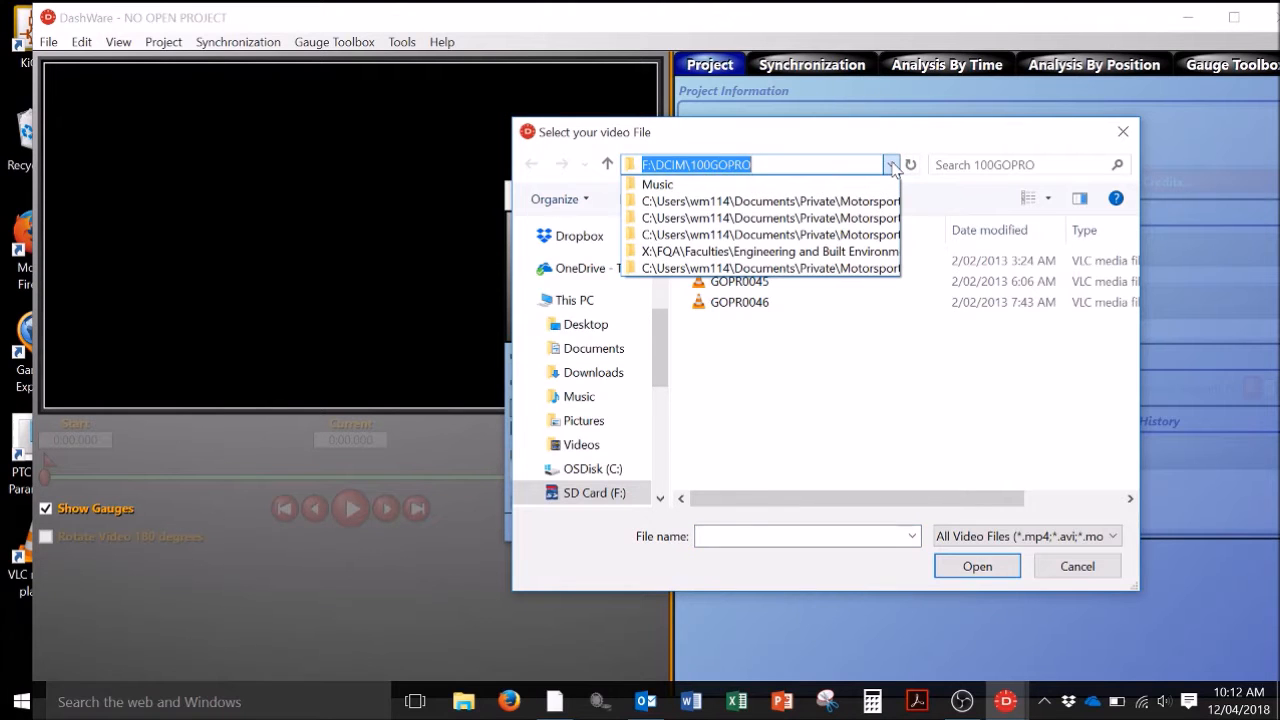
left_click(891, 165)
left_click(578, 301)
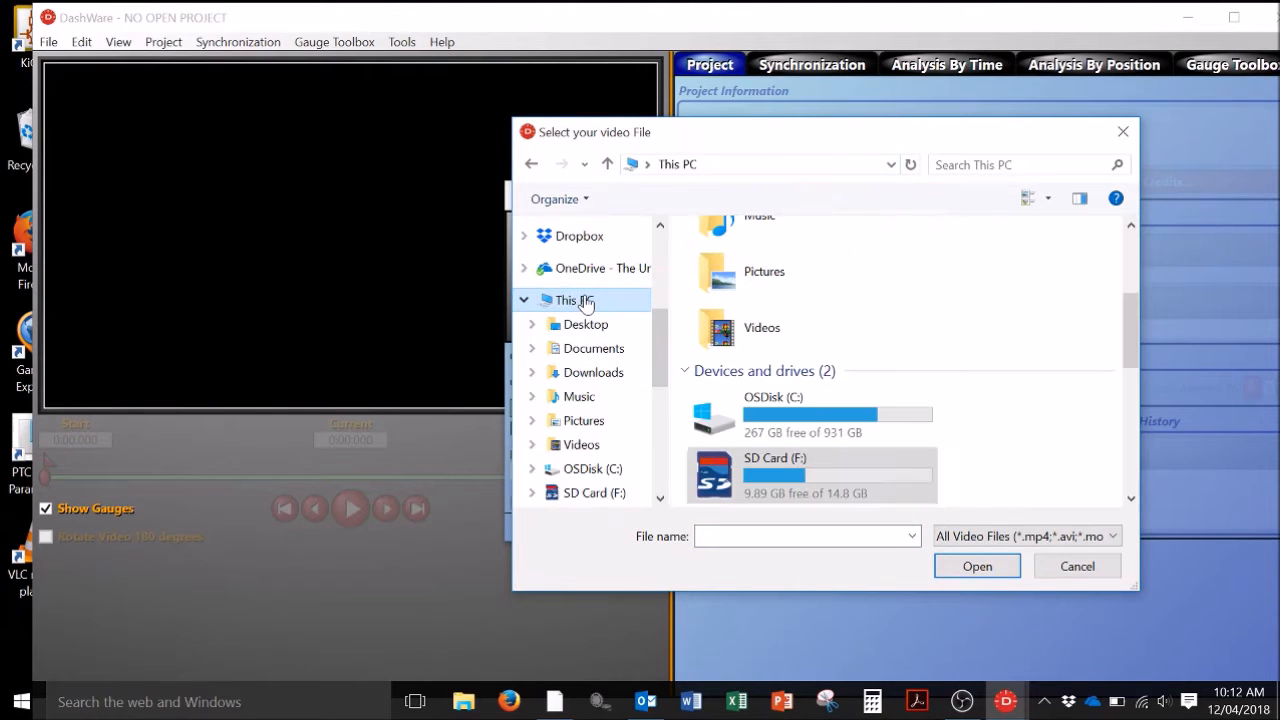
double_click(778, 477)
double_click(744, 266)
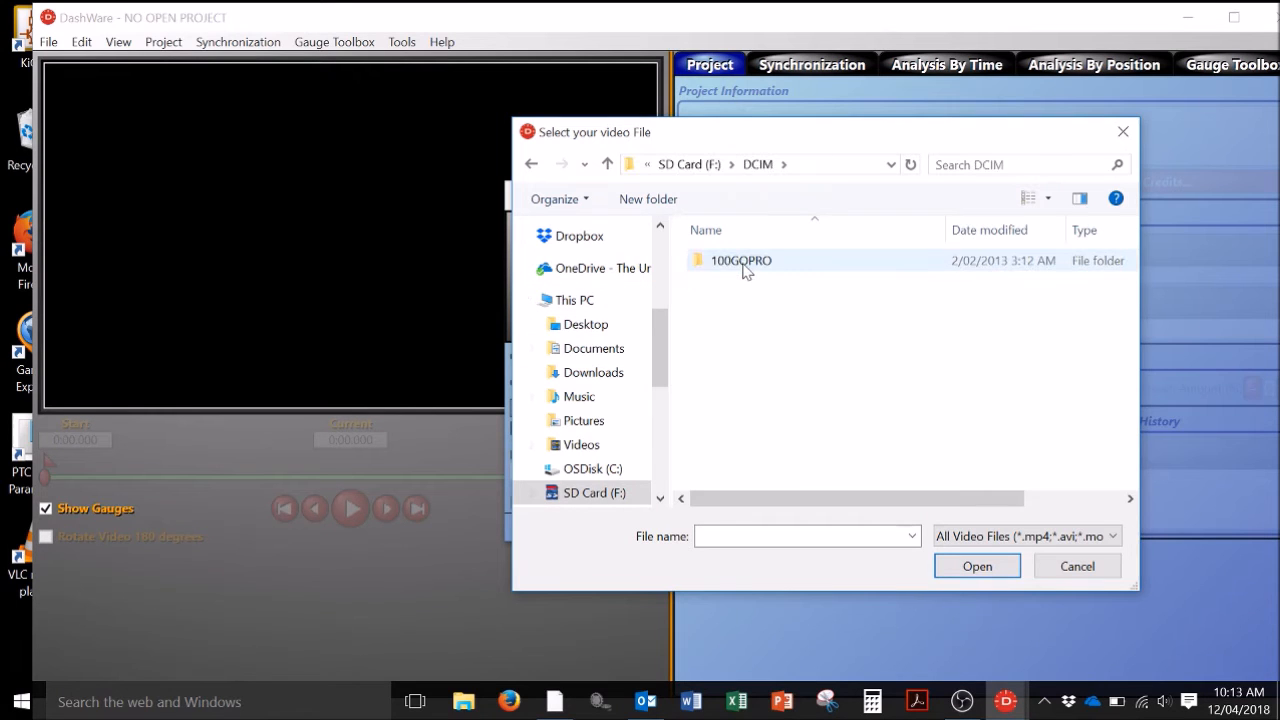
double_click(744, 266)
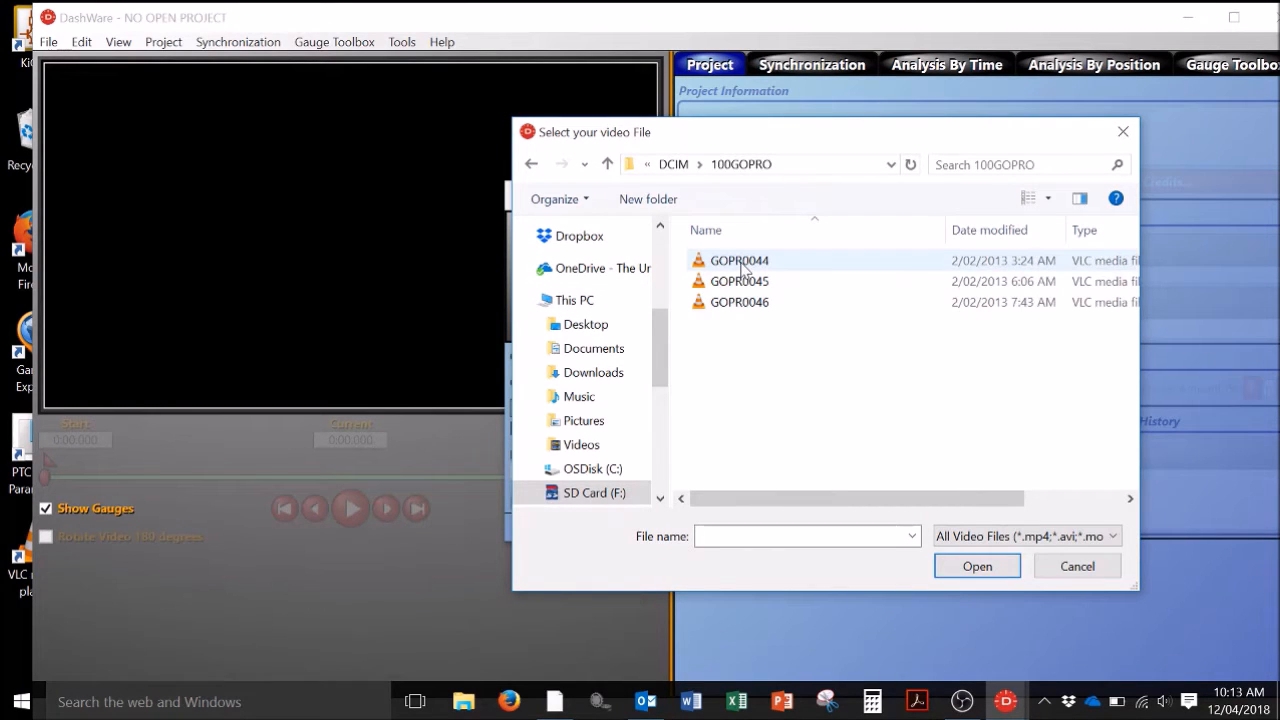
double_click(742, 262)
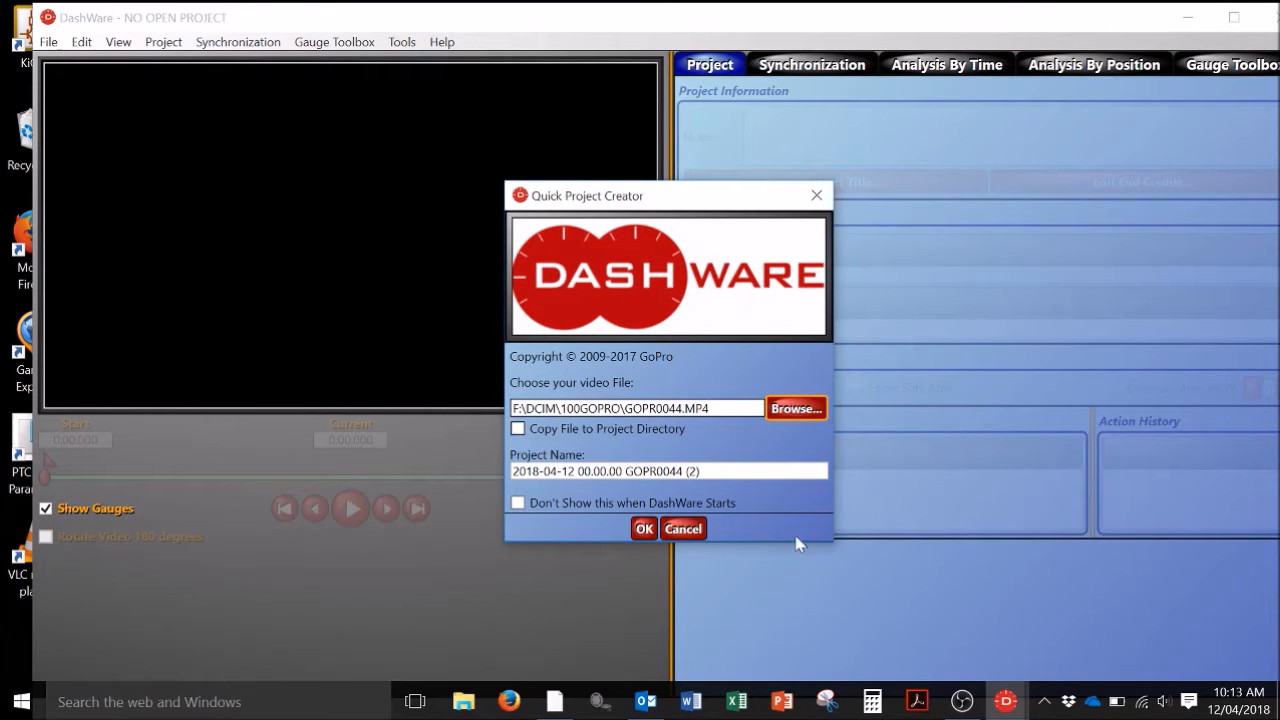
Name the project Demo2 and create it.
left_click_drag(701, 471, 502, 485)
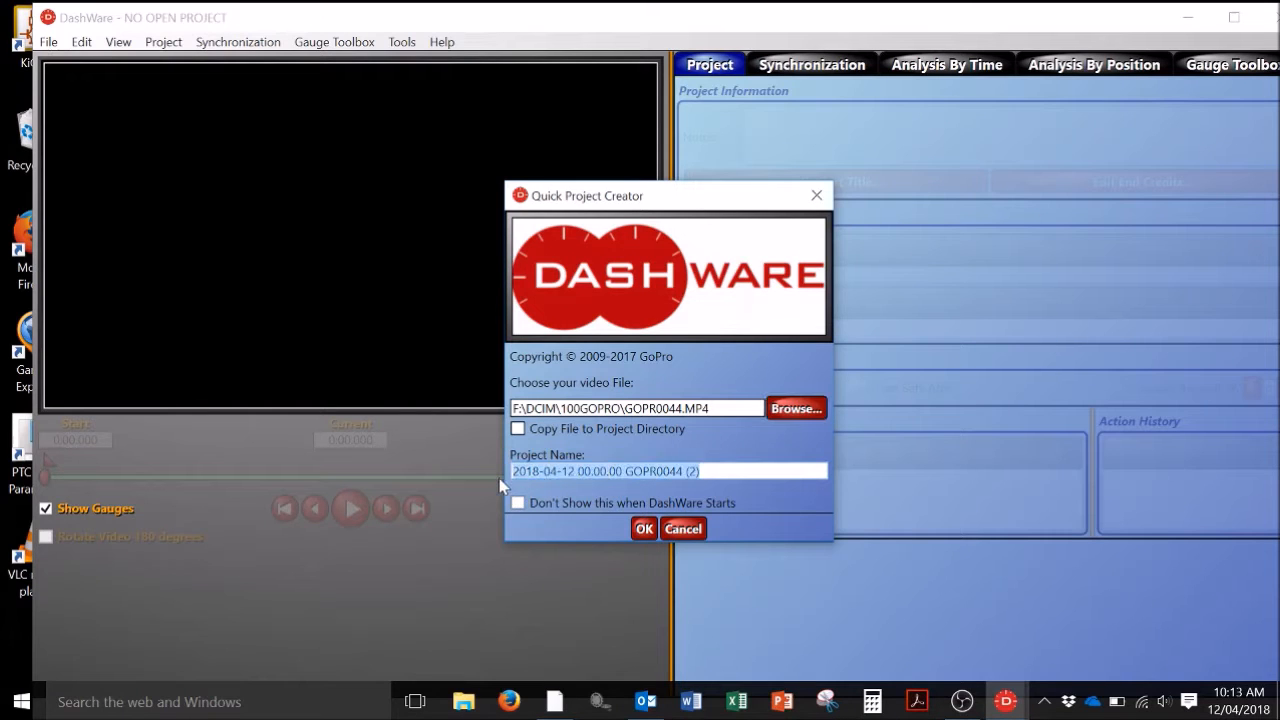
type("Demo2")
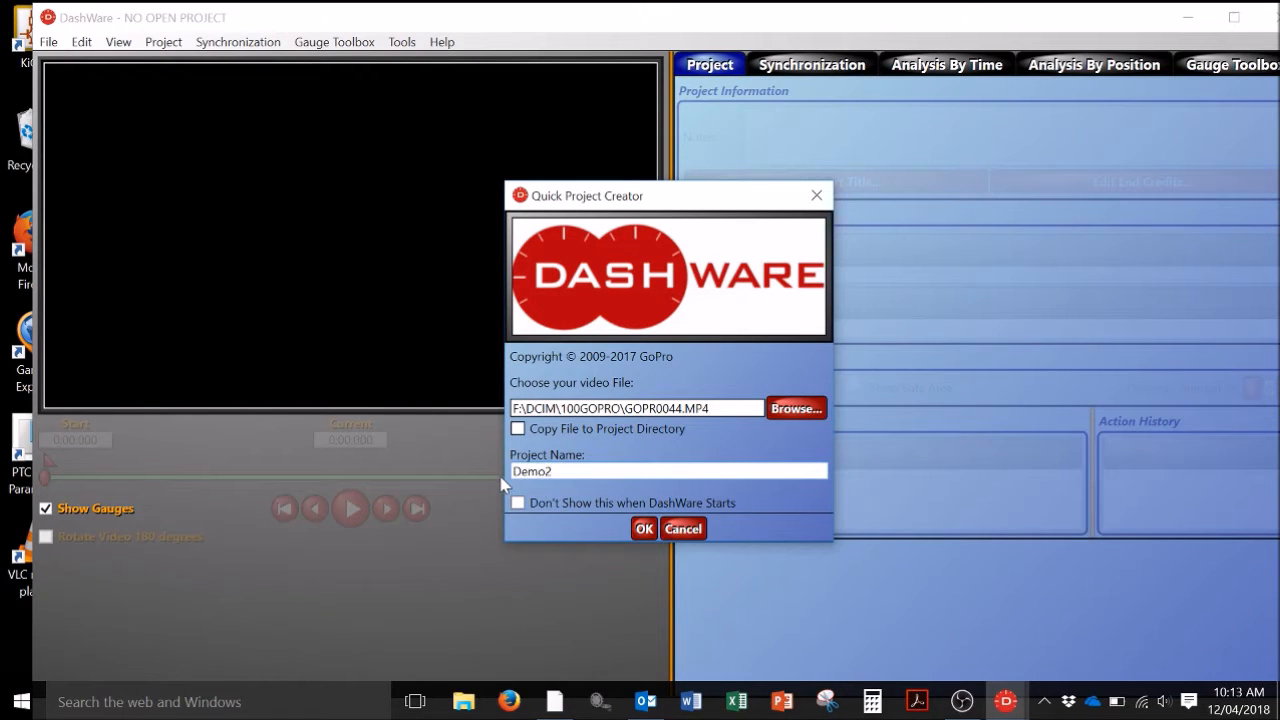
left_click(644, 528)
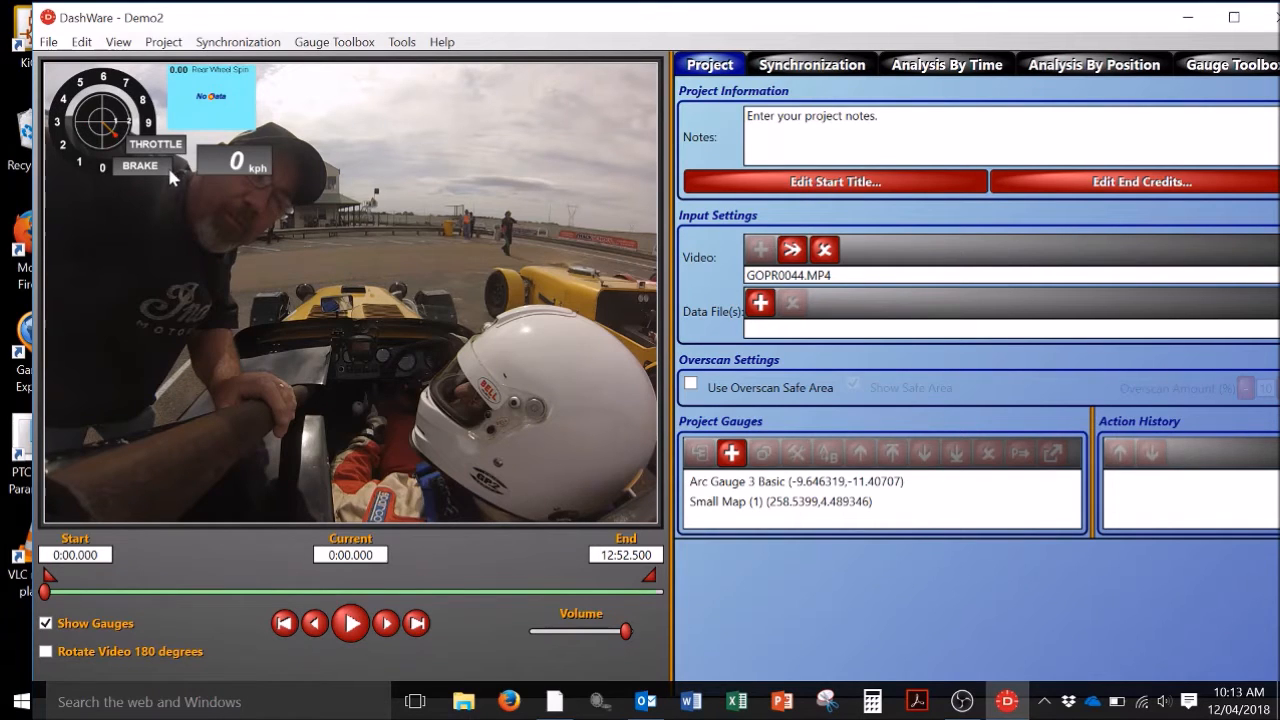
Remove all the default gauges overlaid on the video.
left_click_drag(321, 200, 42, 60)
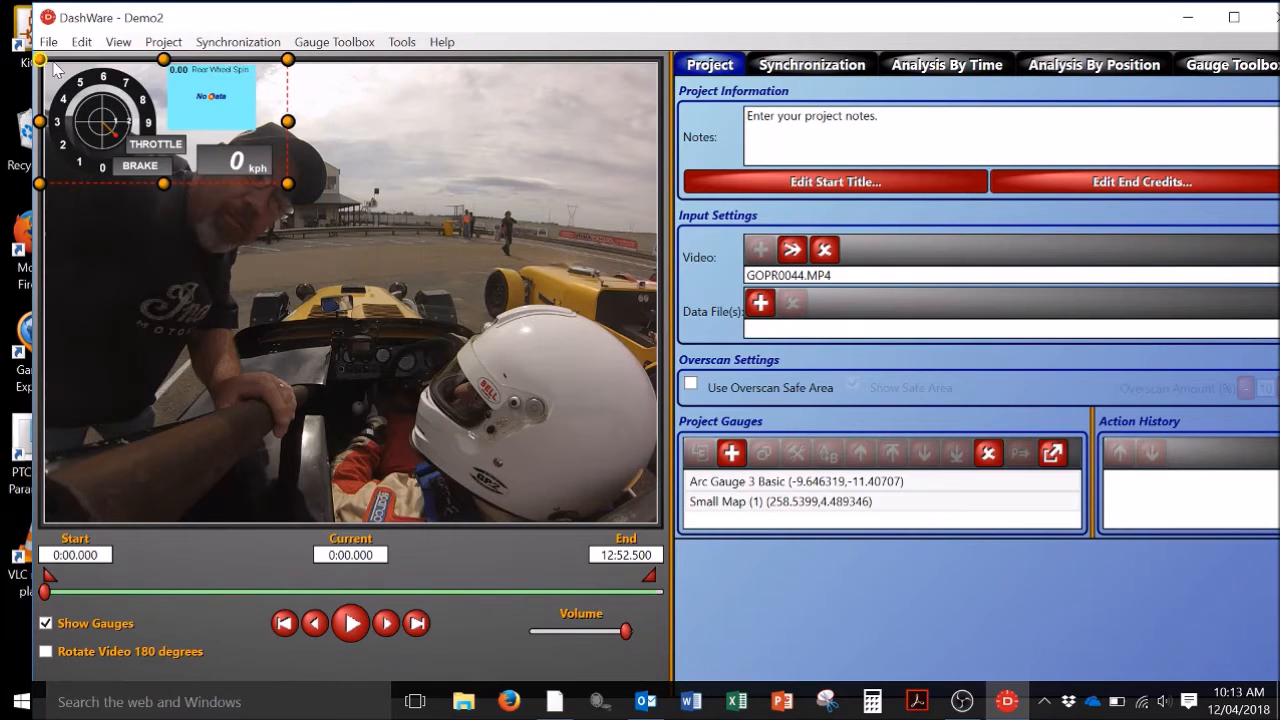
key("Delete")
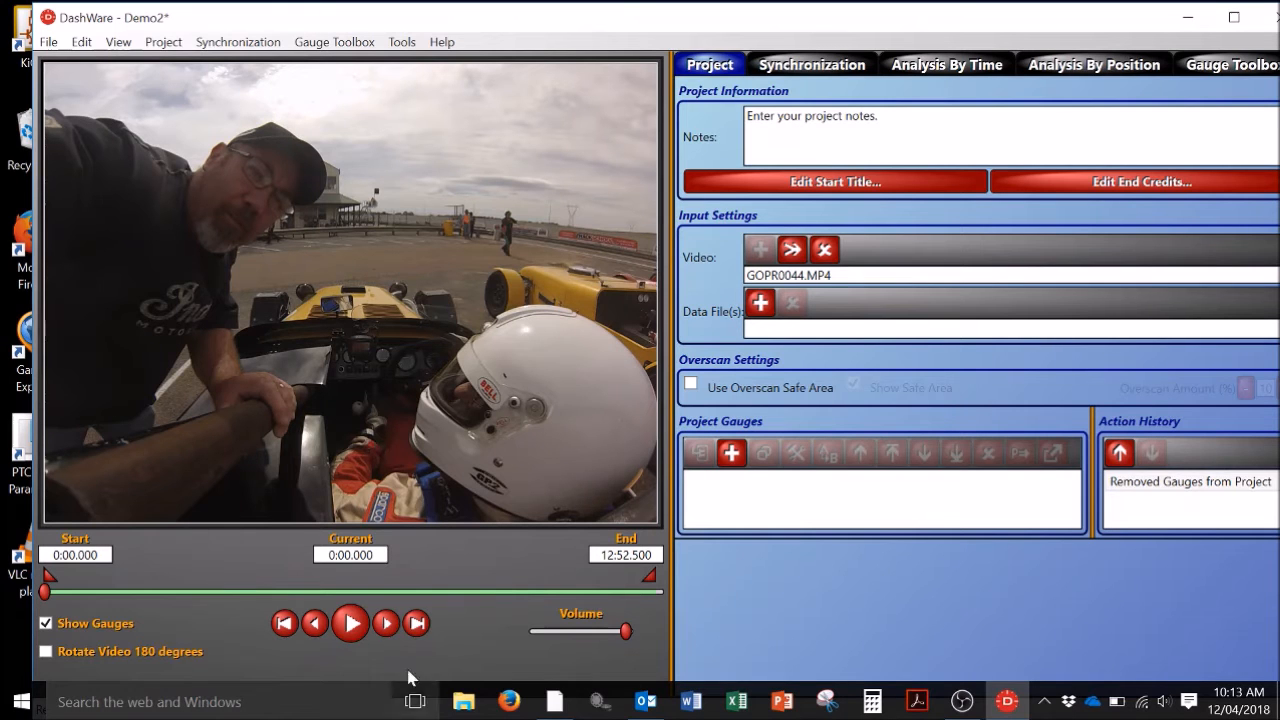
Play the opening seconds of the video, and set its start trim point to about 2:56.949.
left_click(350, 634)
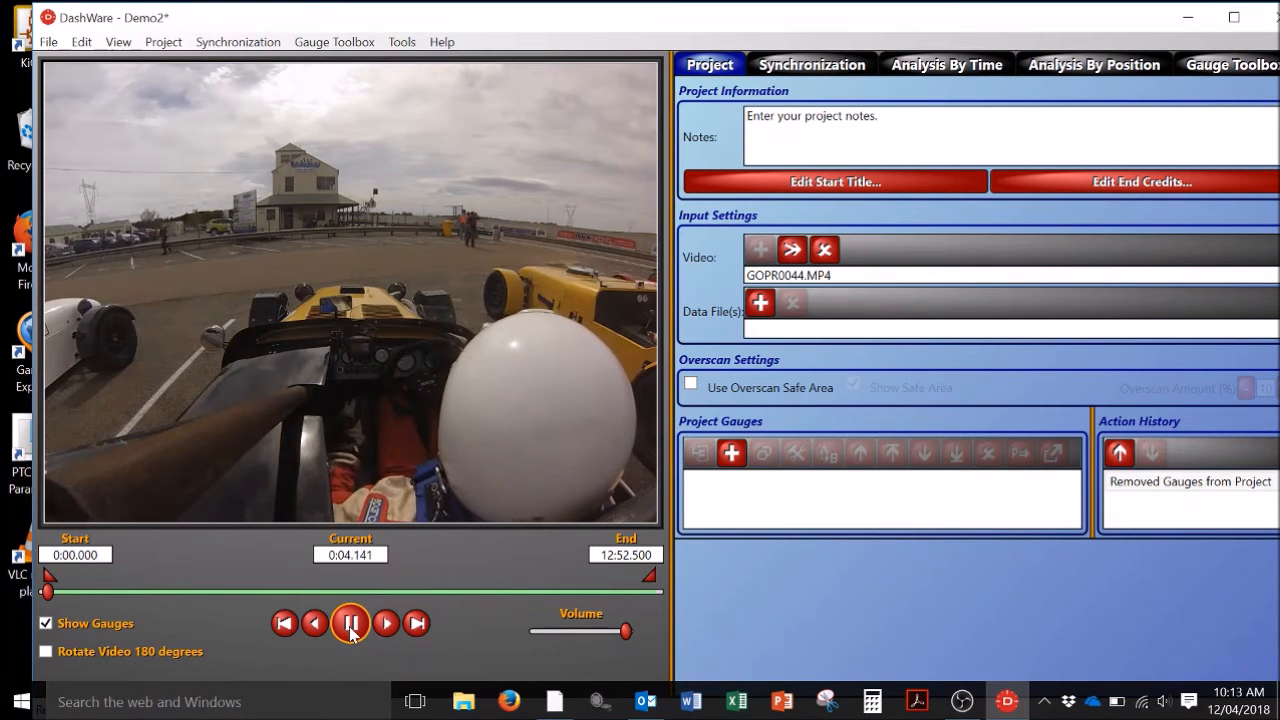
left_click(350, 633)
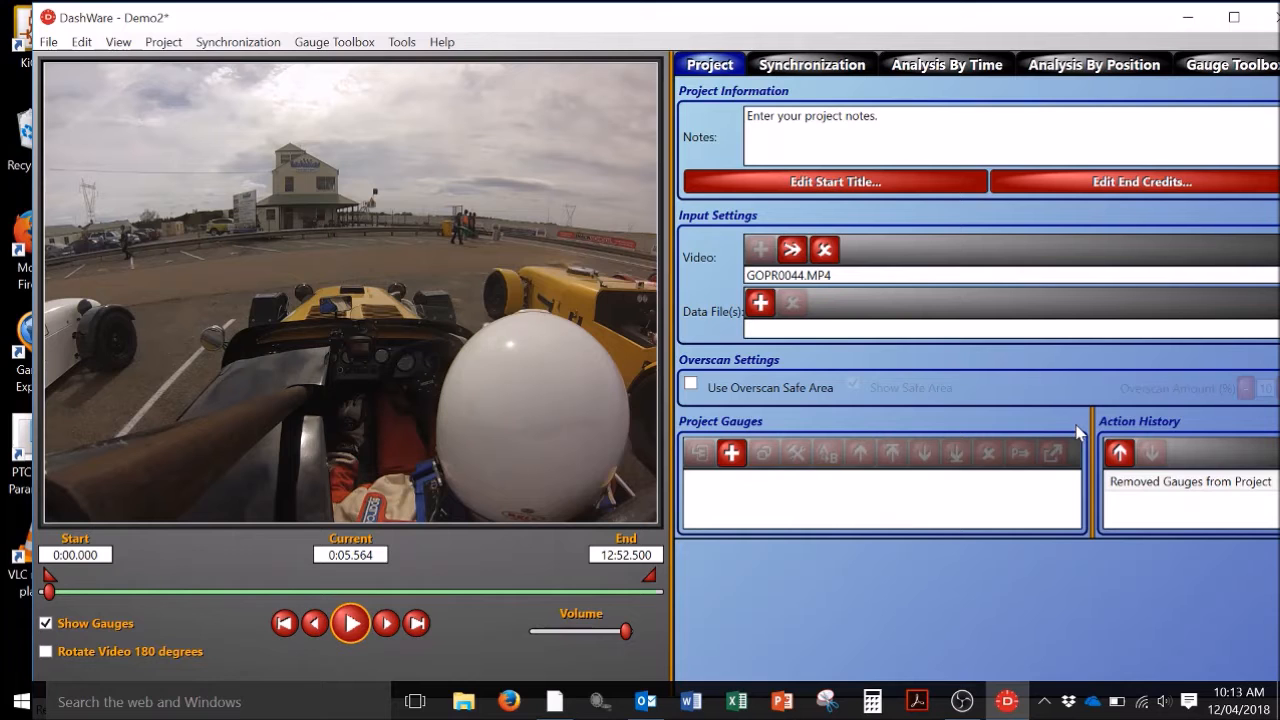
left_click_drag(48, 592, 187, 592)
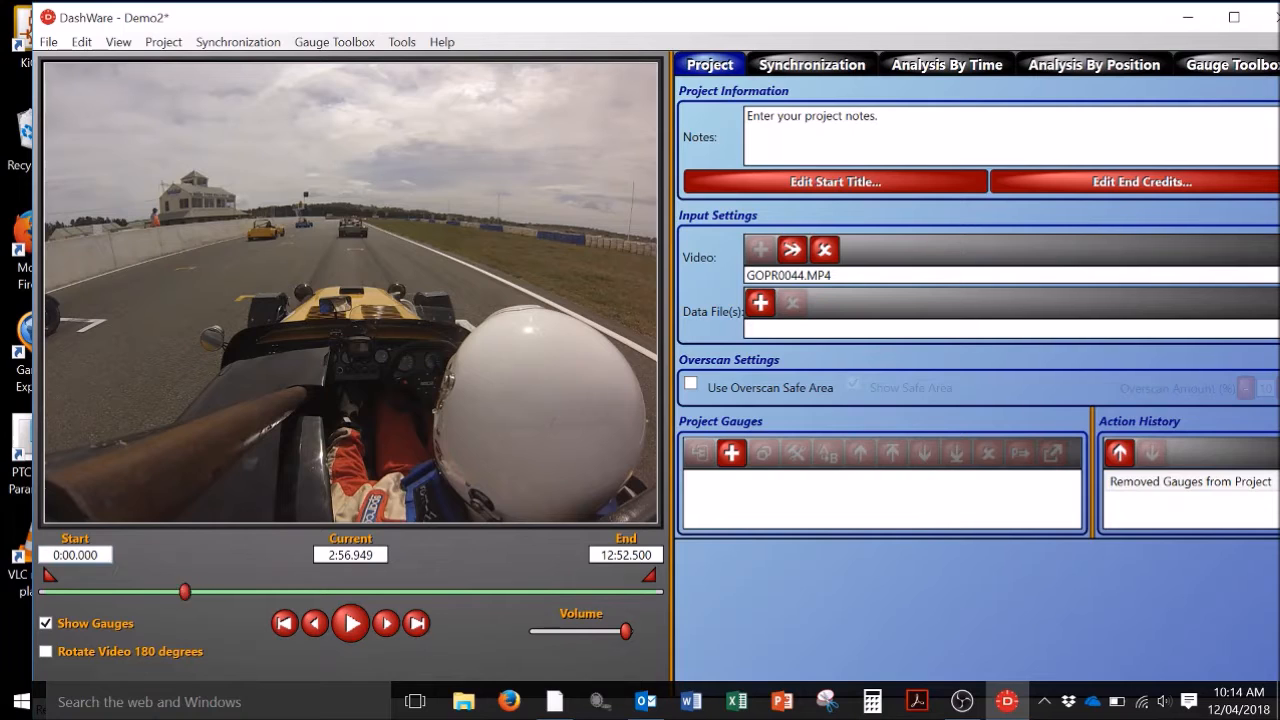
left_click_drag(44, 576, 190, 577)
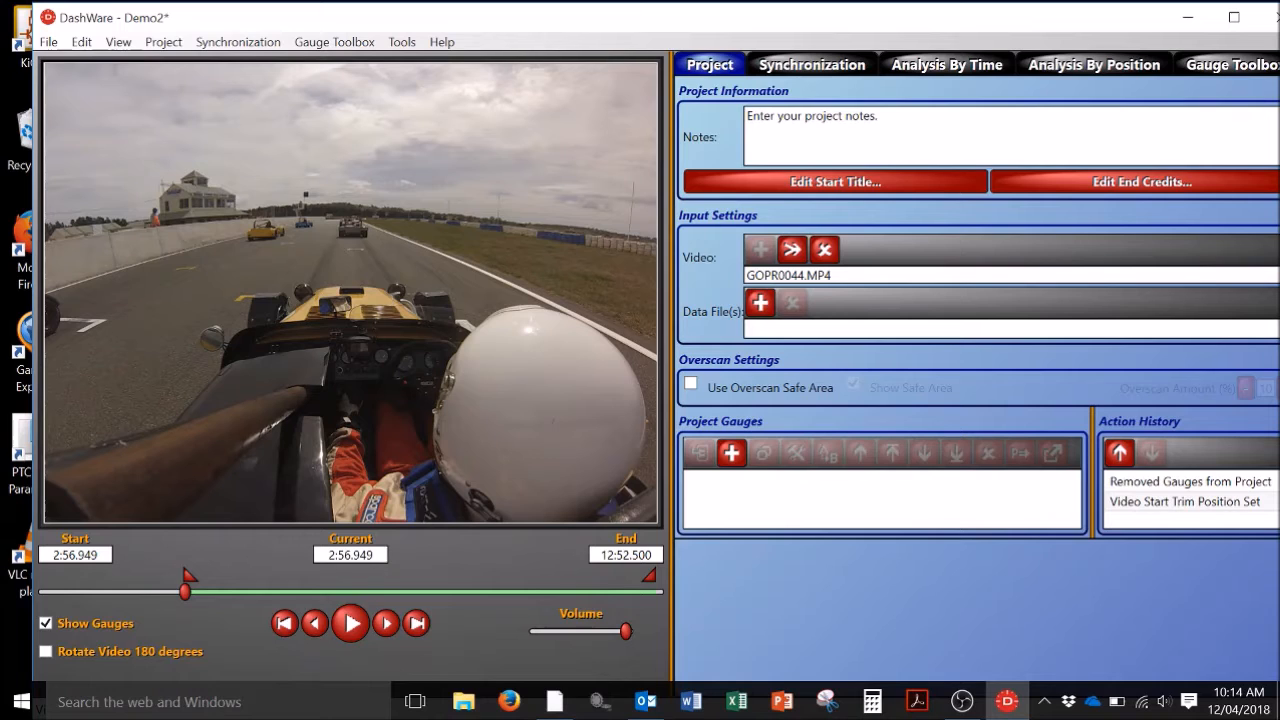
Set the video's end trim point to about 4:14.622 and return the playhead to the trimmed start.
left_click_drag(658, 583, 533, 578)
left_click_drag(186, 591, 249, 593)
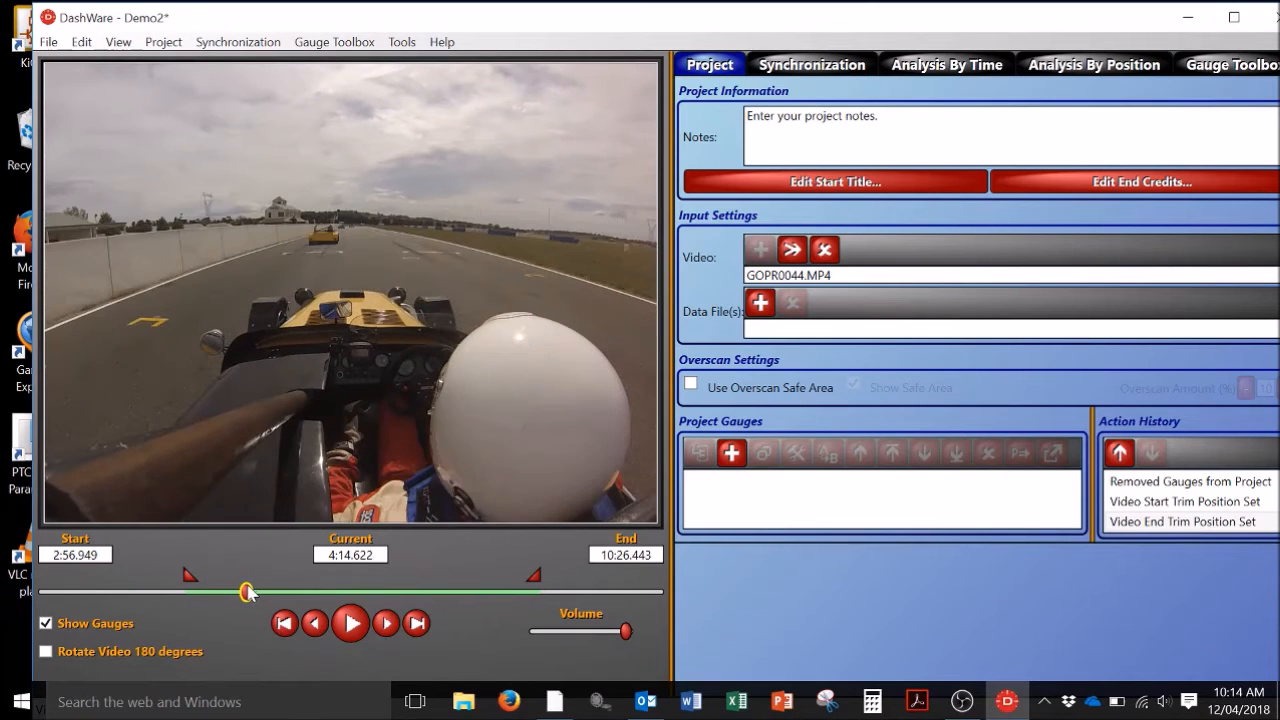
mouse_move(533, 577)
left_mouse_down()
mouse_move(254, 574)
mouse_move(218, 545)
left_mouse_up()
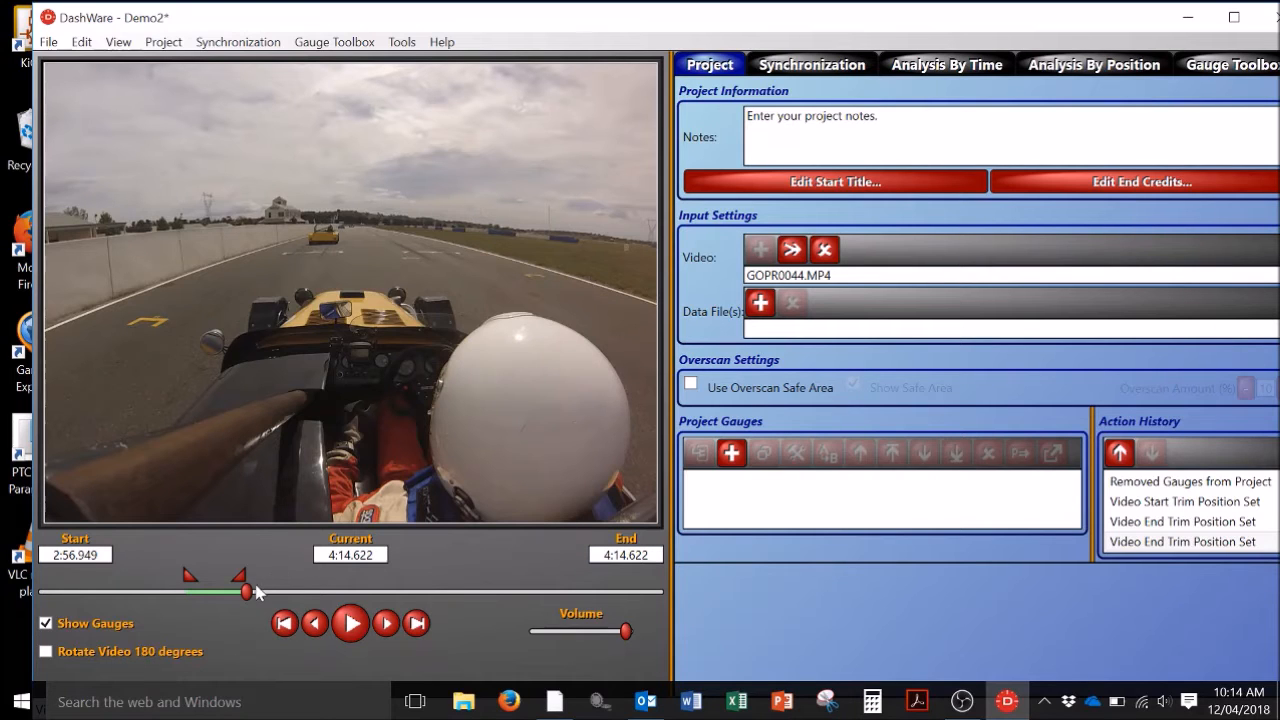
left_click_drag(247, 592, 184, 592)
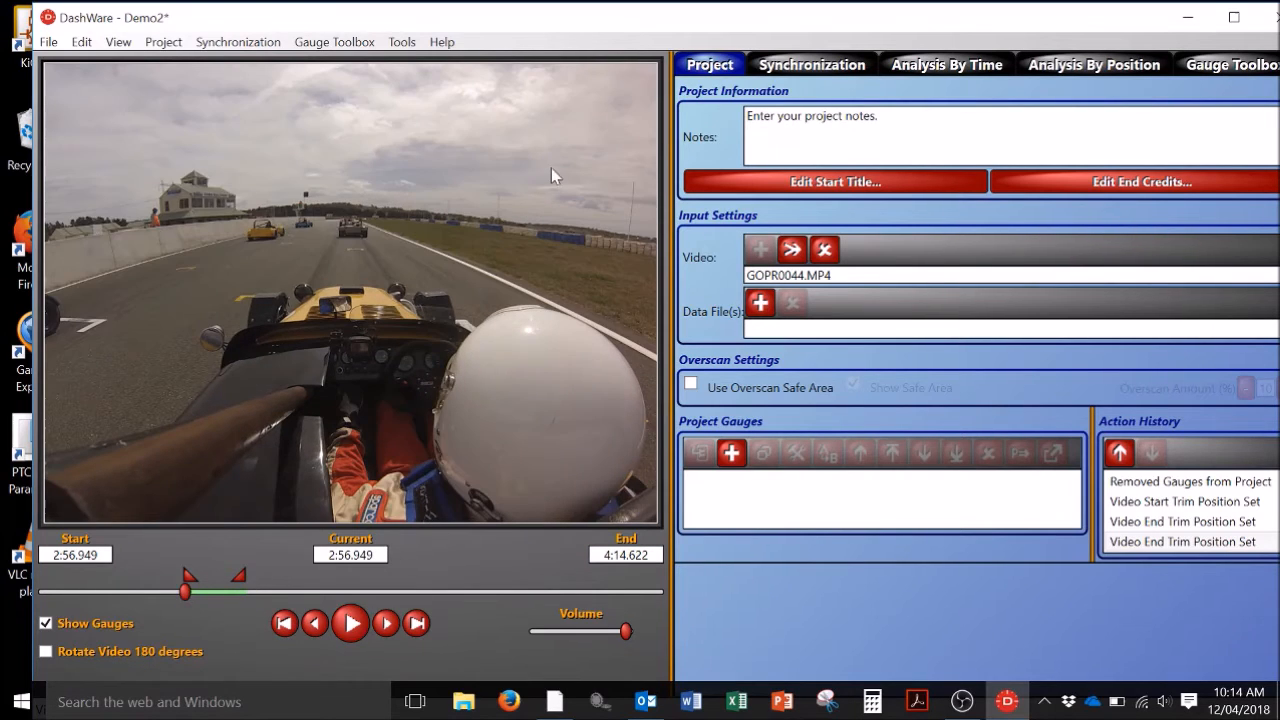
Enable a start title reading "Run 1 Wakefield demo video" and preview it by playing the start of the trimmed clip.
left_click(163, 41)
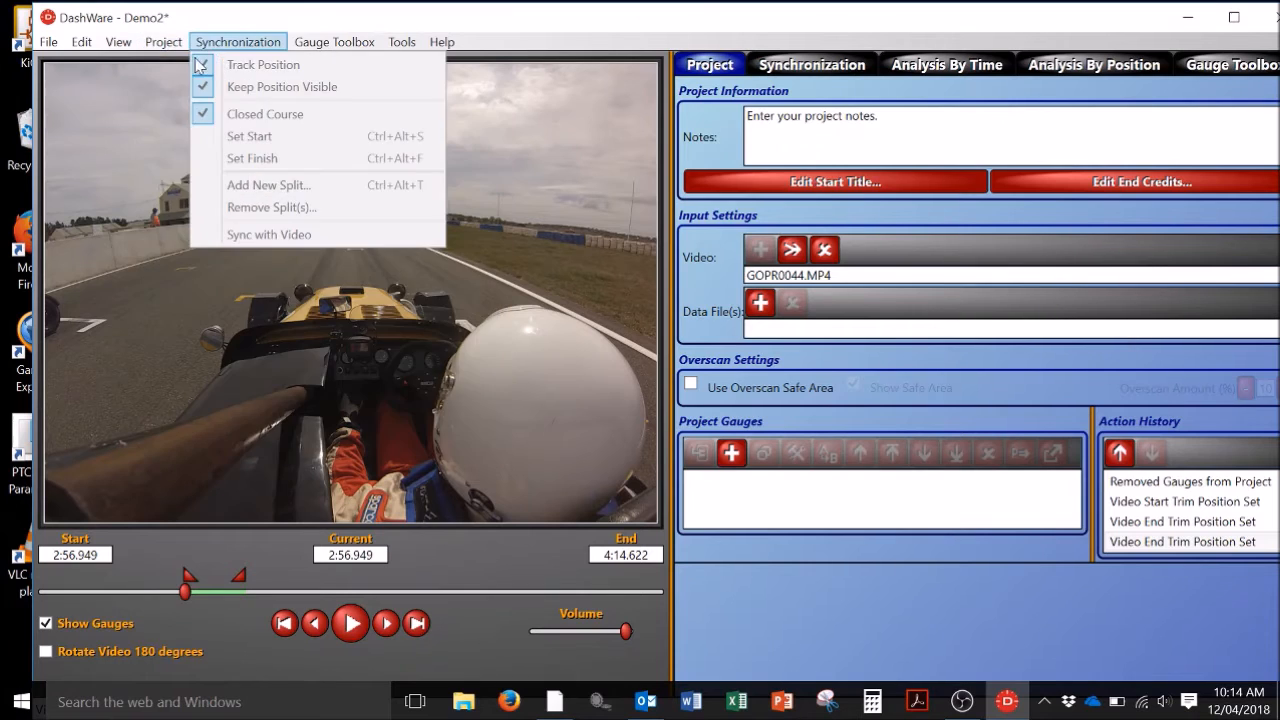
left_click(196, 66)
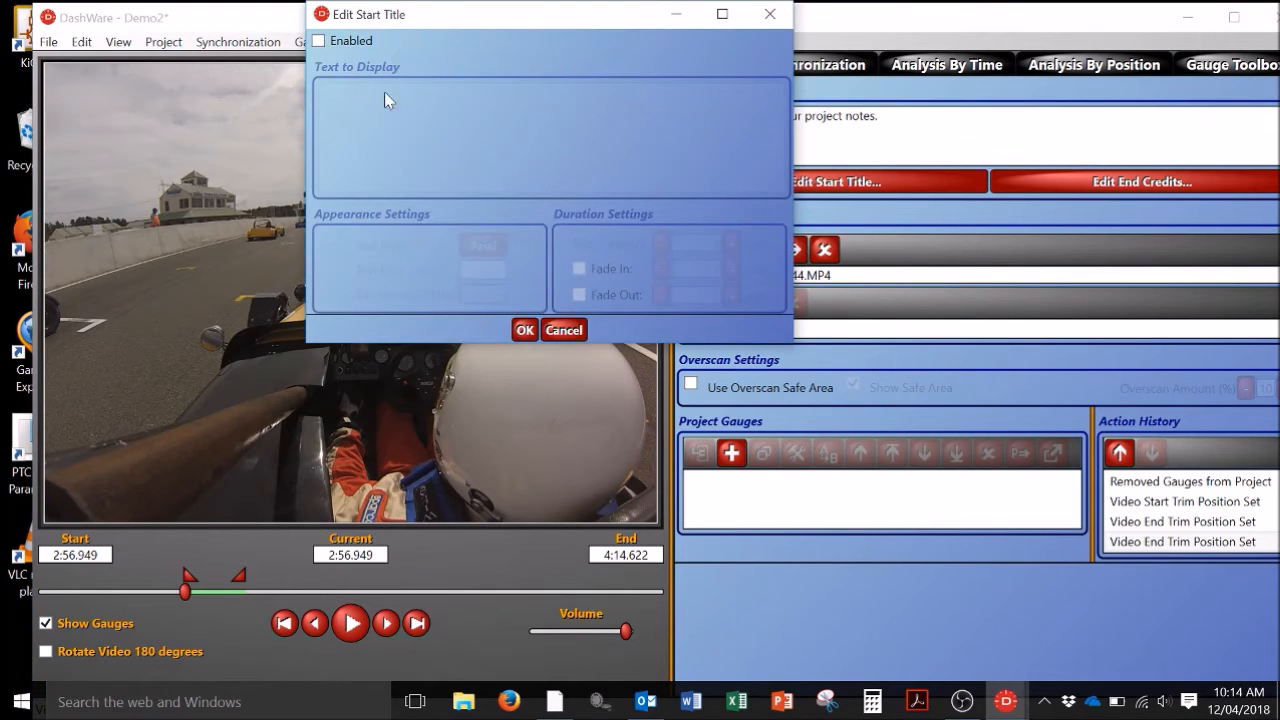
left_click(318, 42)
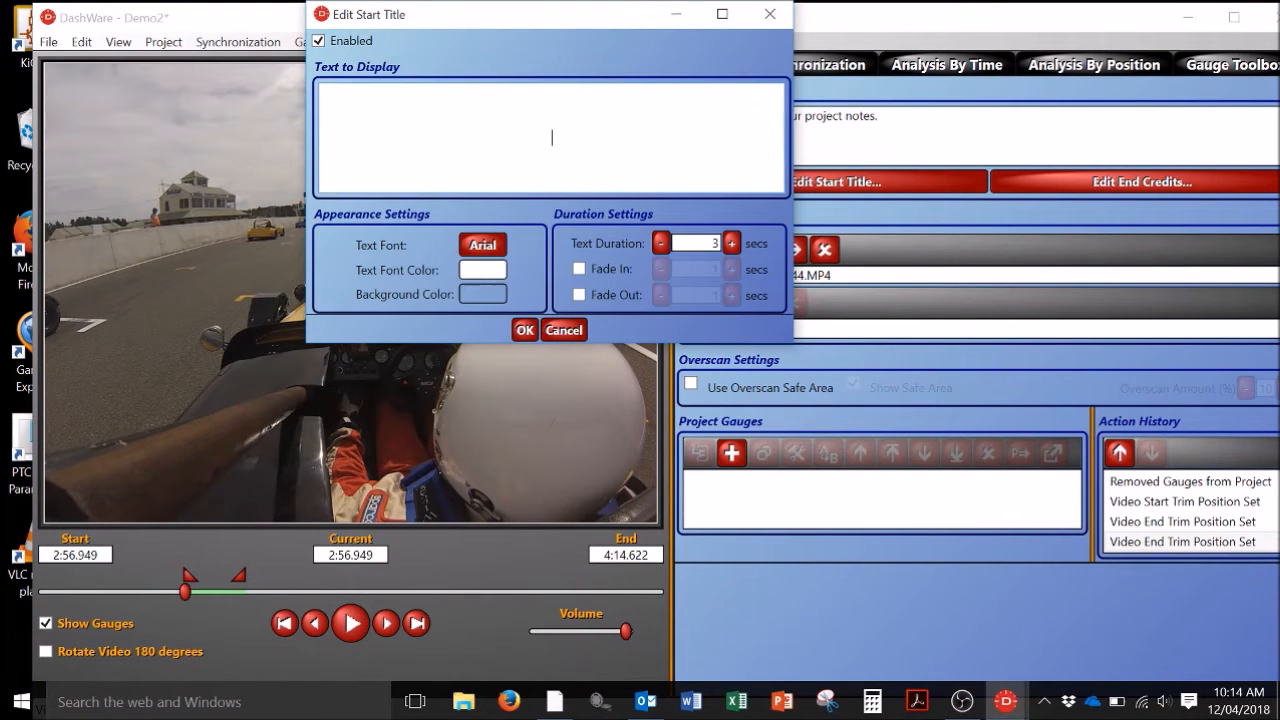
type("Run 1 Wak")
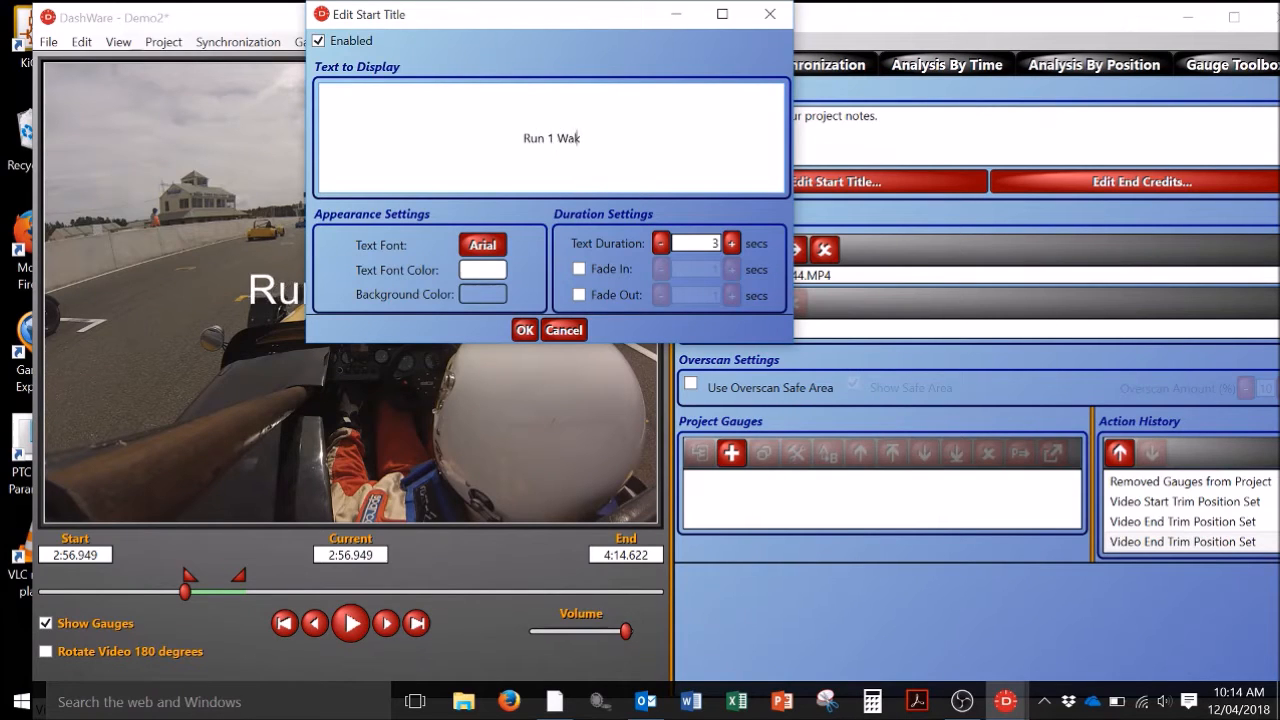
type("efield demo vis")
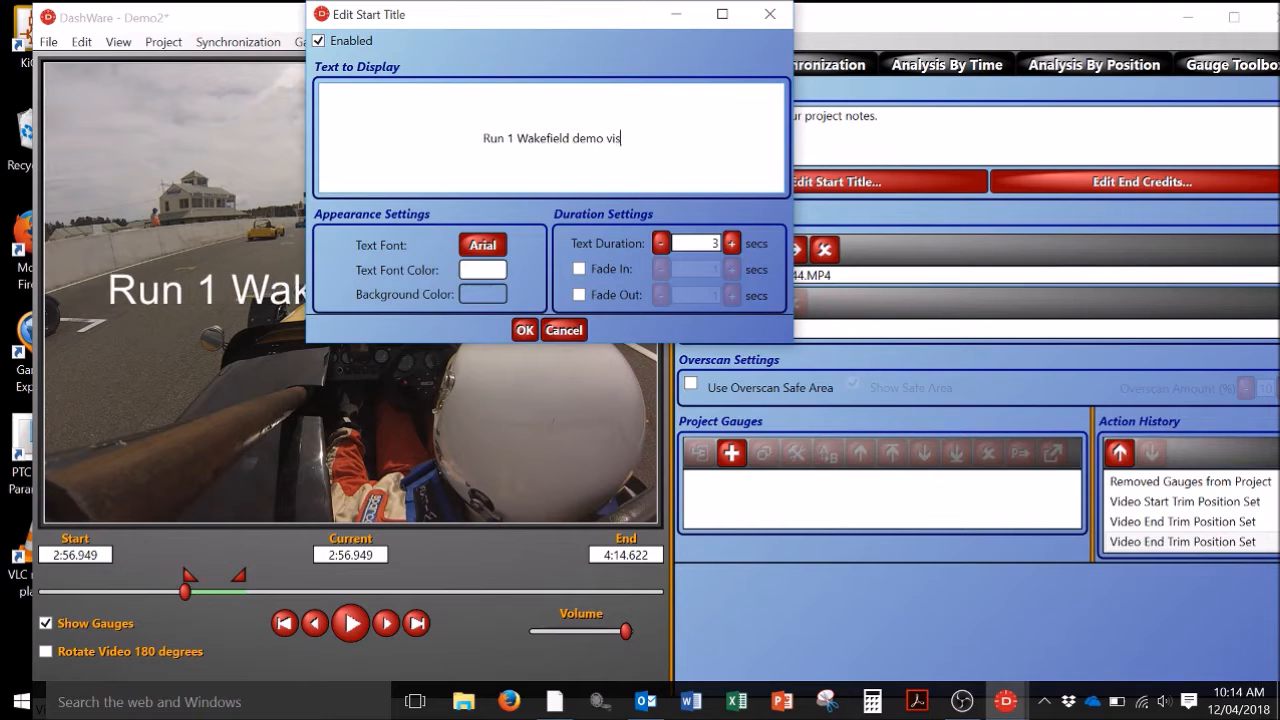
key("BackSpace")
type("d")
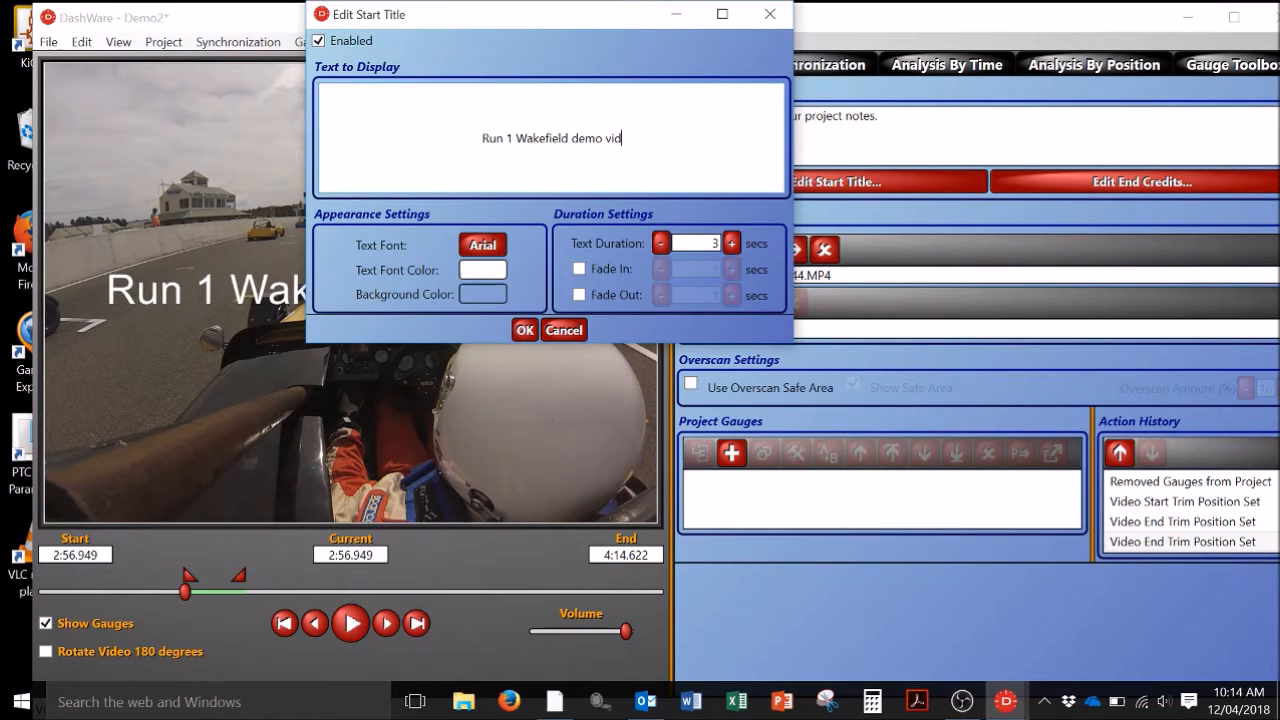
type("eo")
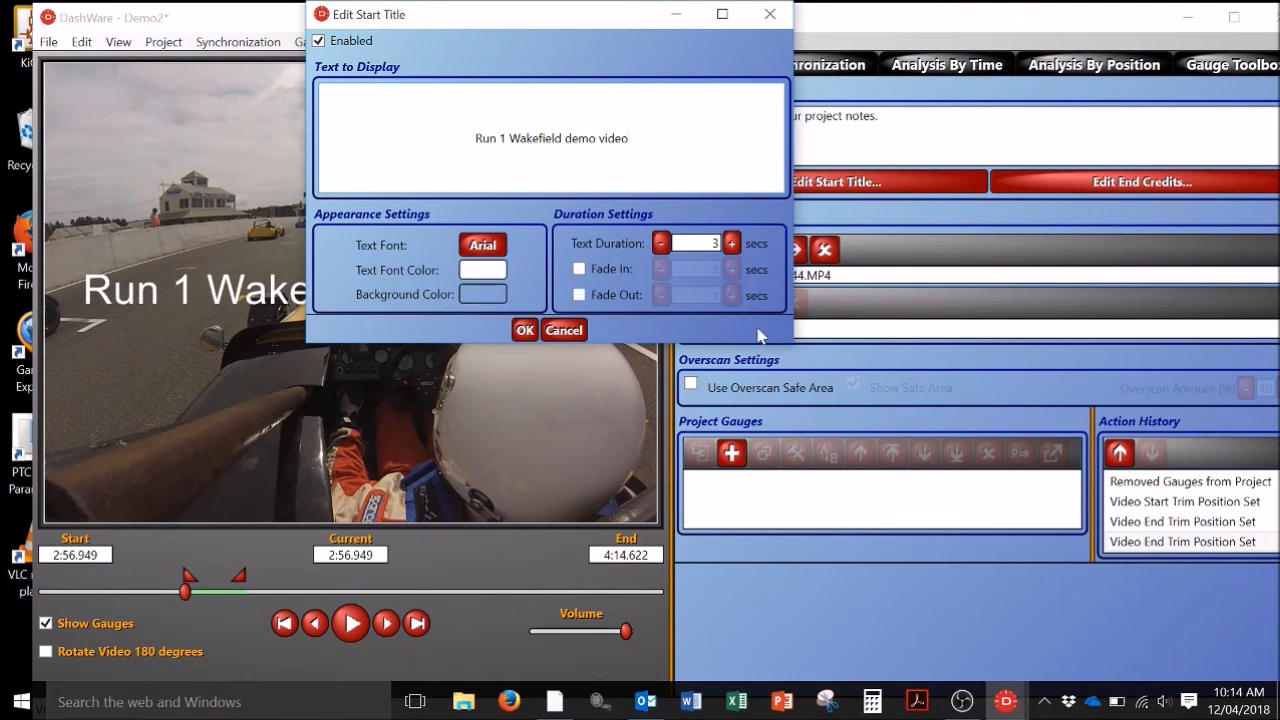
left_click(525, 330)
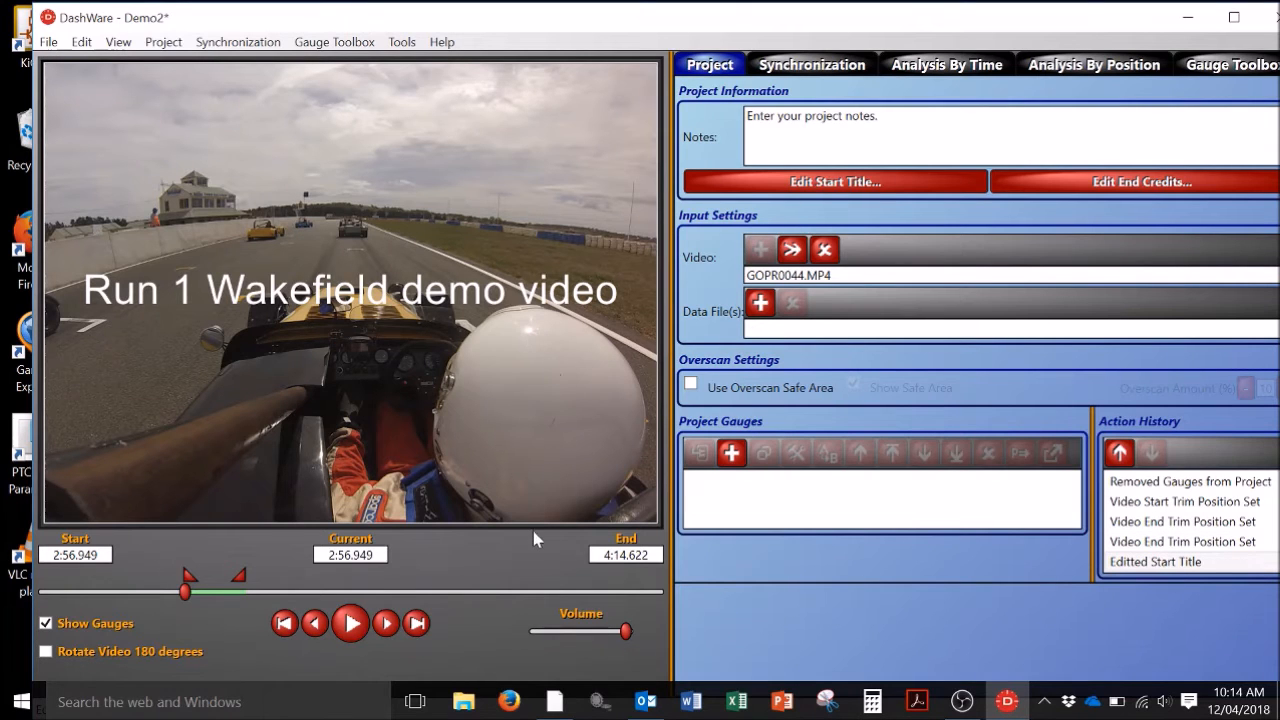
left_click(360, 628)
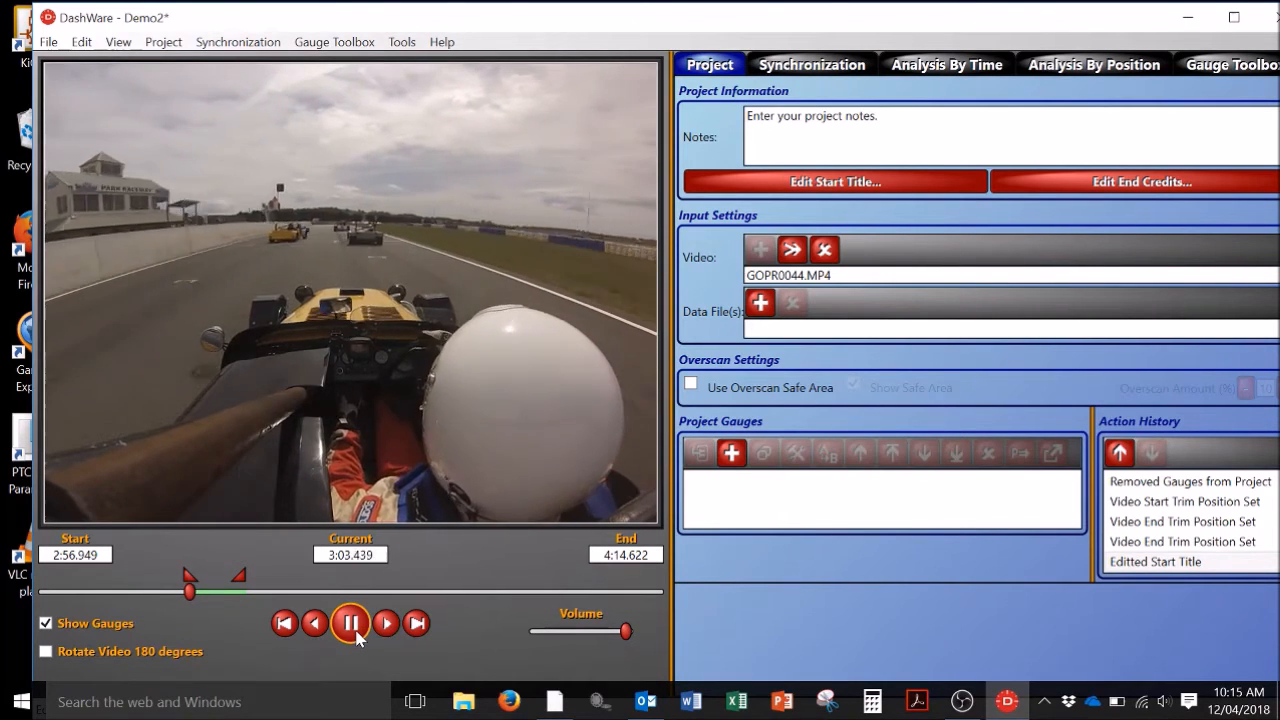
left_click(357, 636)
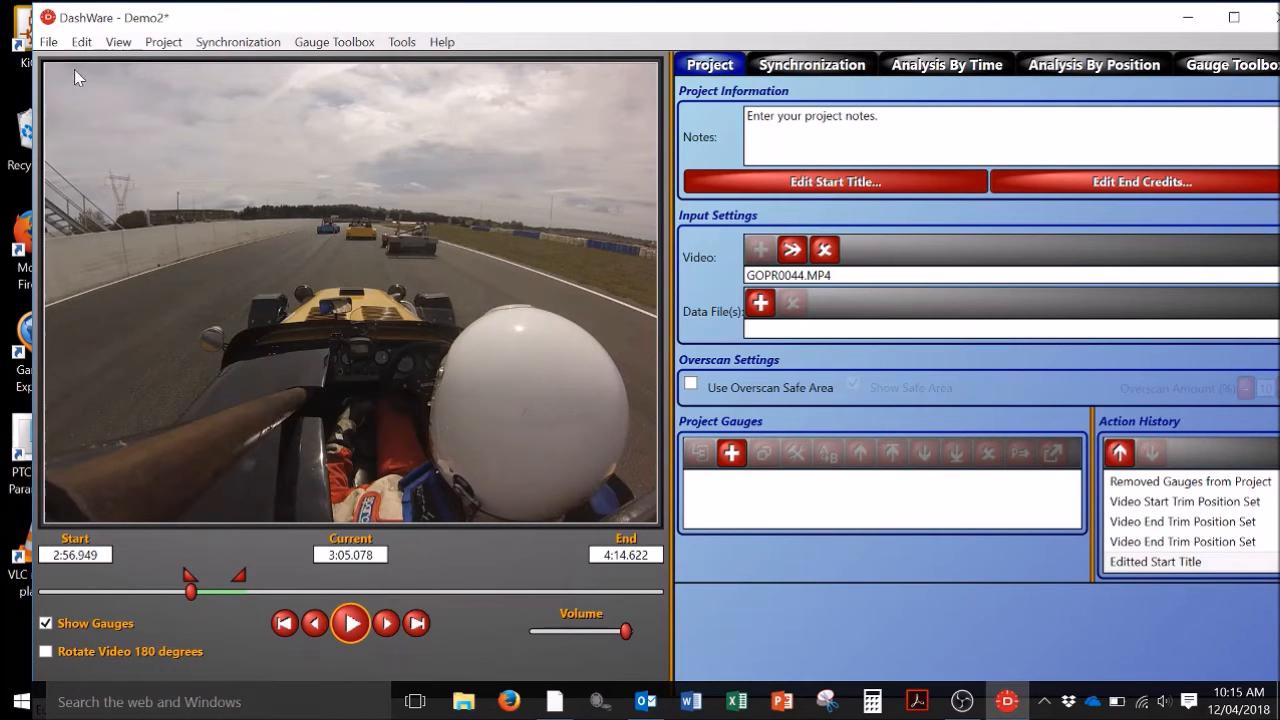
Render the project to Demo2.mp4 with the Microsoft Media Foundation encoder, automatic quality turned off and quality at 100.
left_click(52, 44)
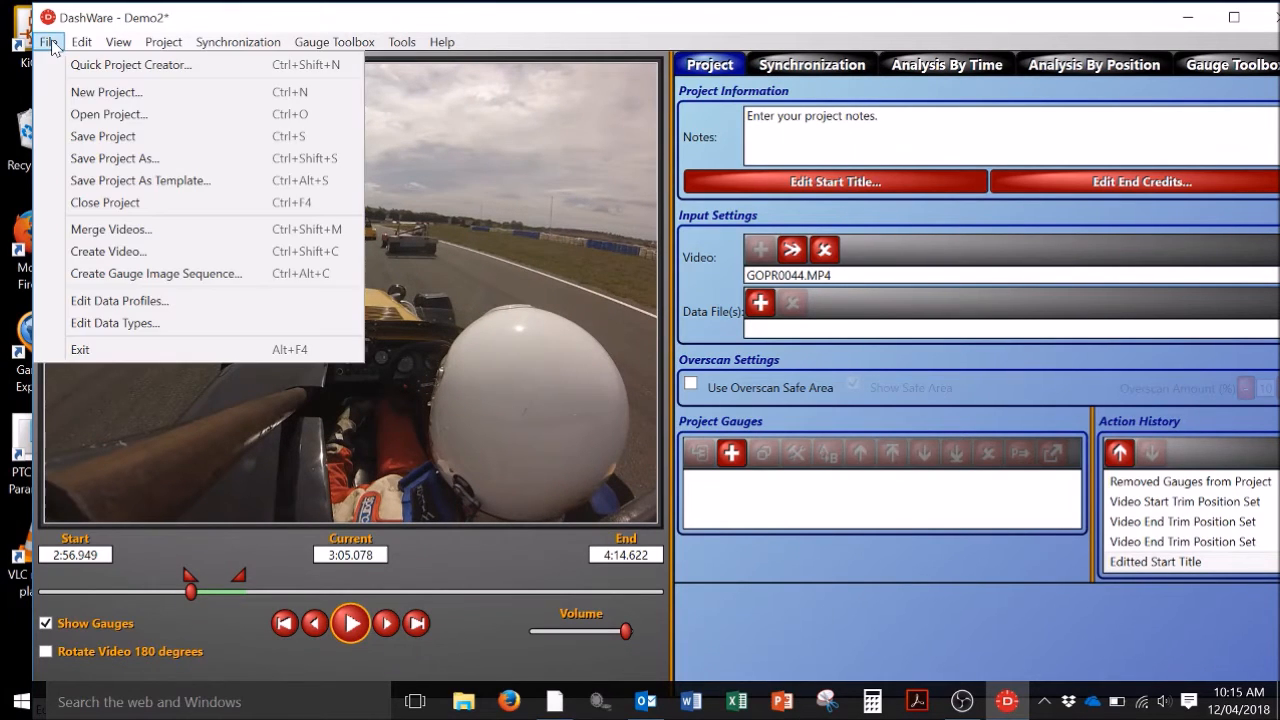
left_click(126, 257)
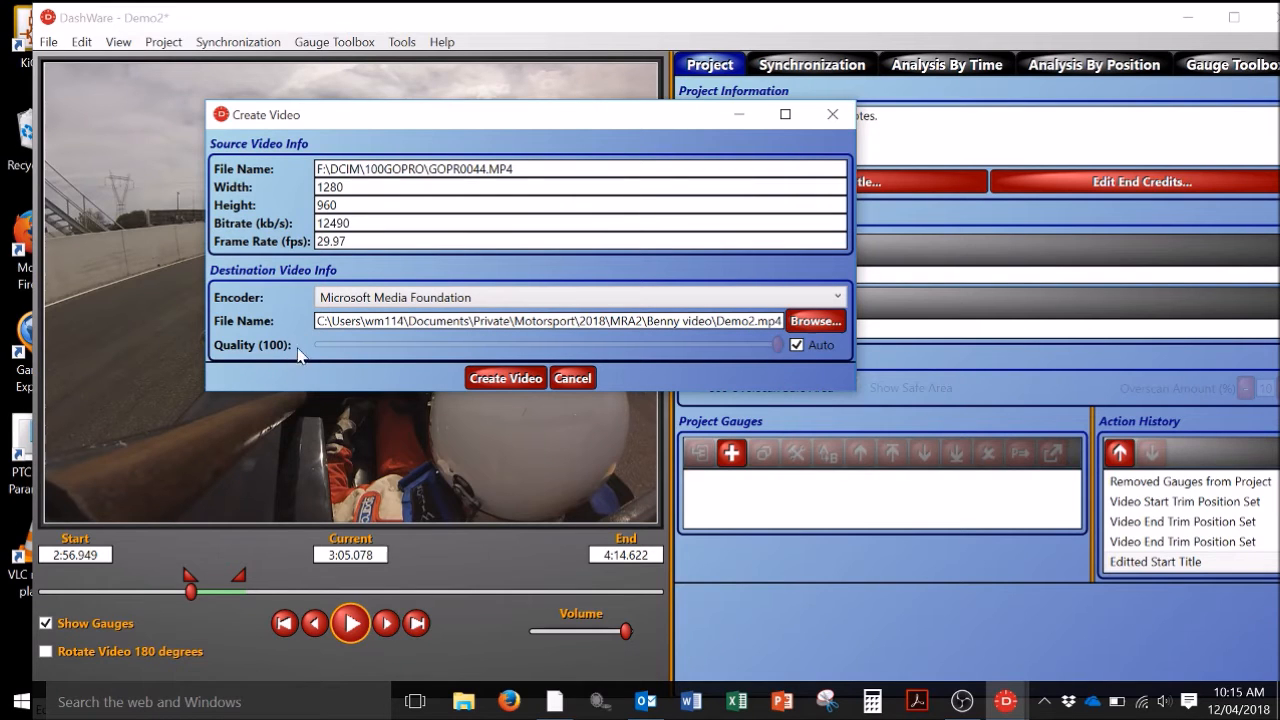
left_click(797, 345)
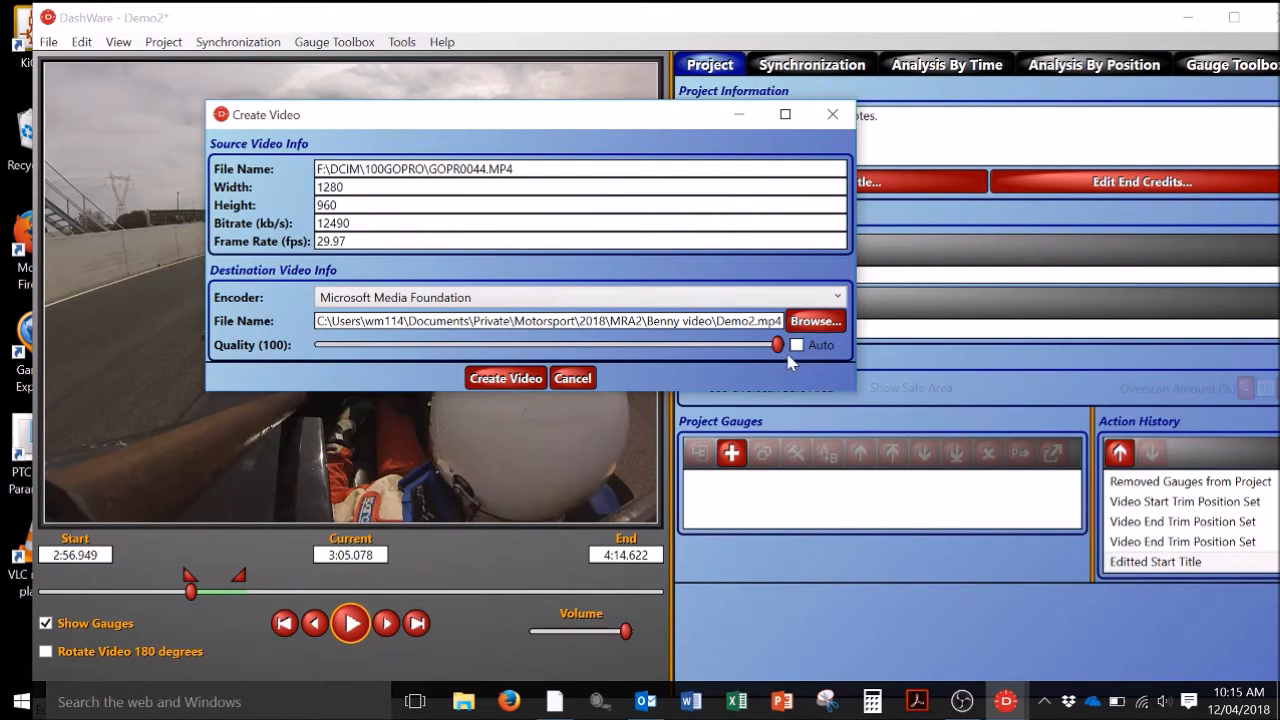
mouse_move(779, 345)
left_mouse_down()
mouse_move(554, 354)
mouse_move(786, 358)
left_mouse_up()
left_click(519, 383)
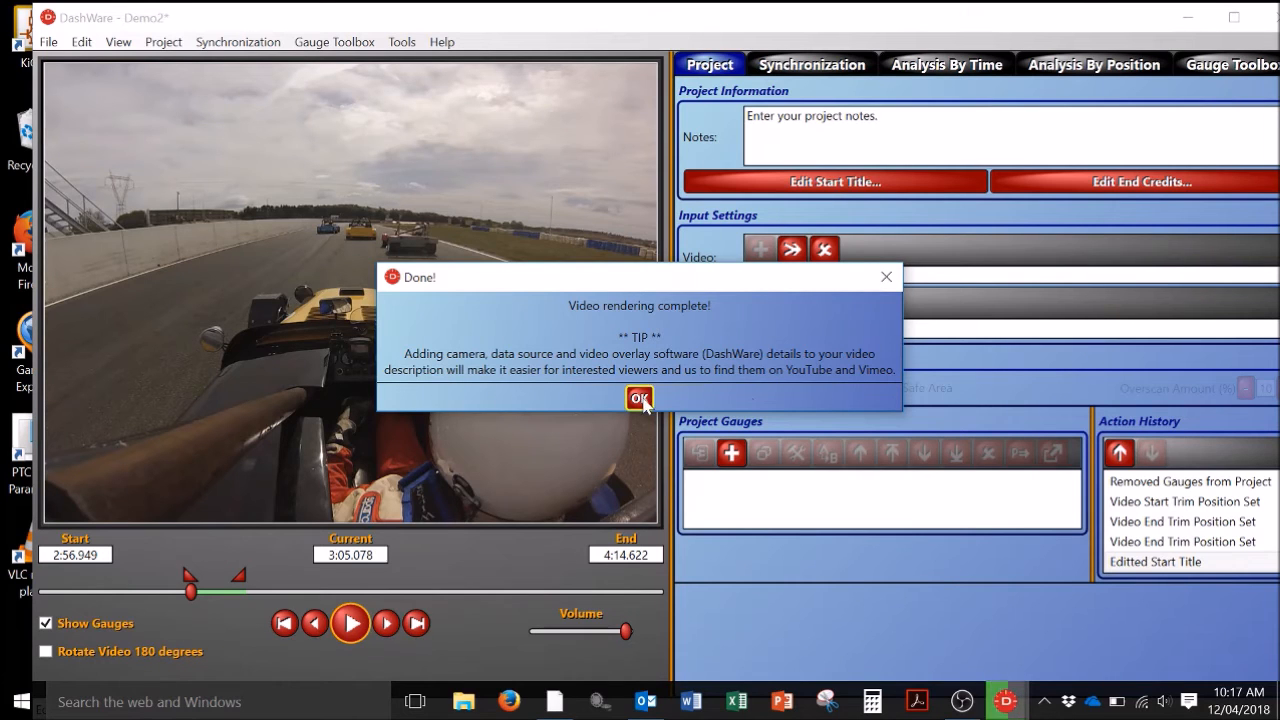
Dismiss the render completion message, switch to File Explorer and look through the 2018 folder inside Motorsport.
left_click(639, 398)
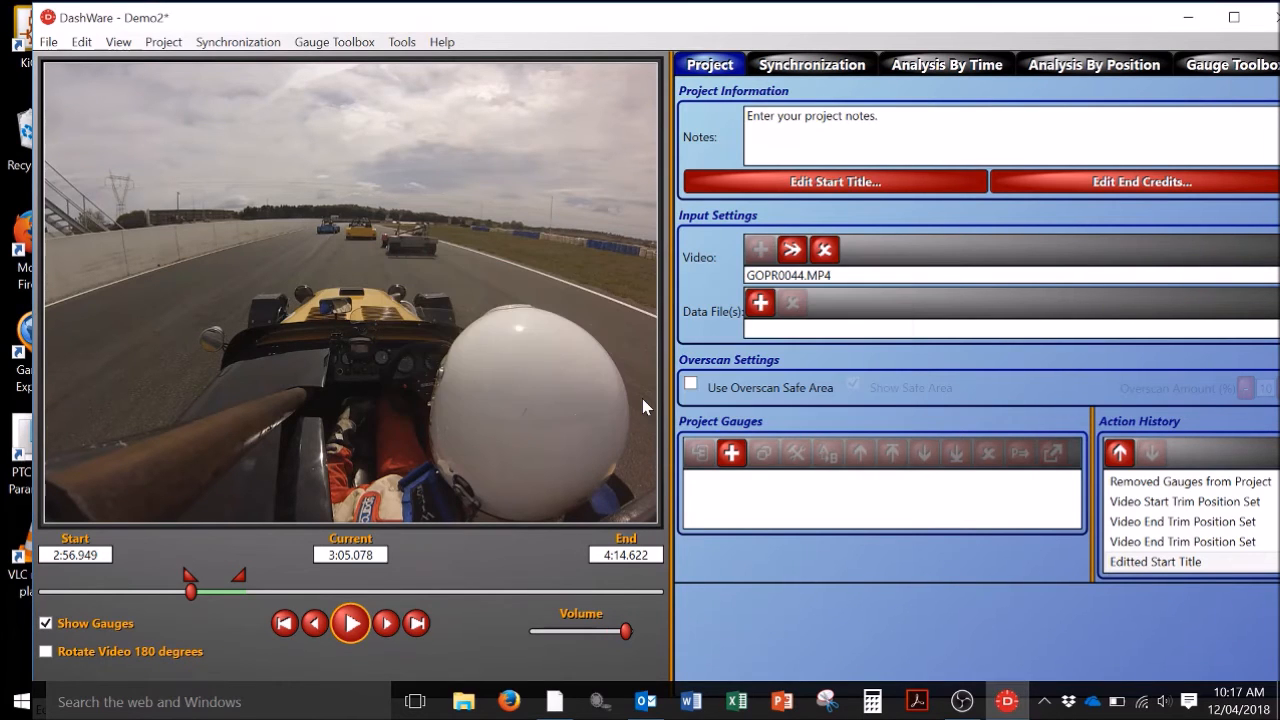
left_click(463, 701)
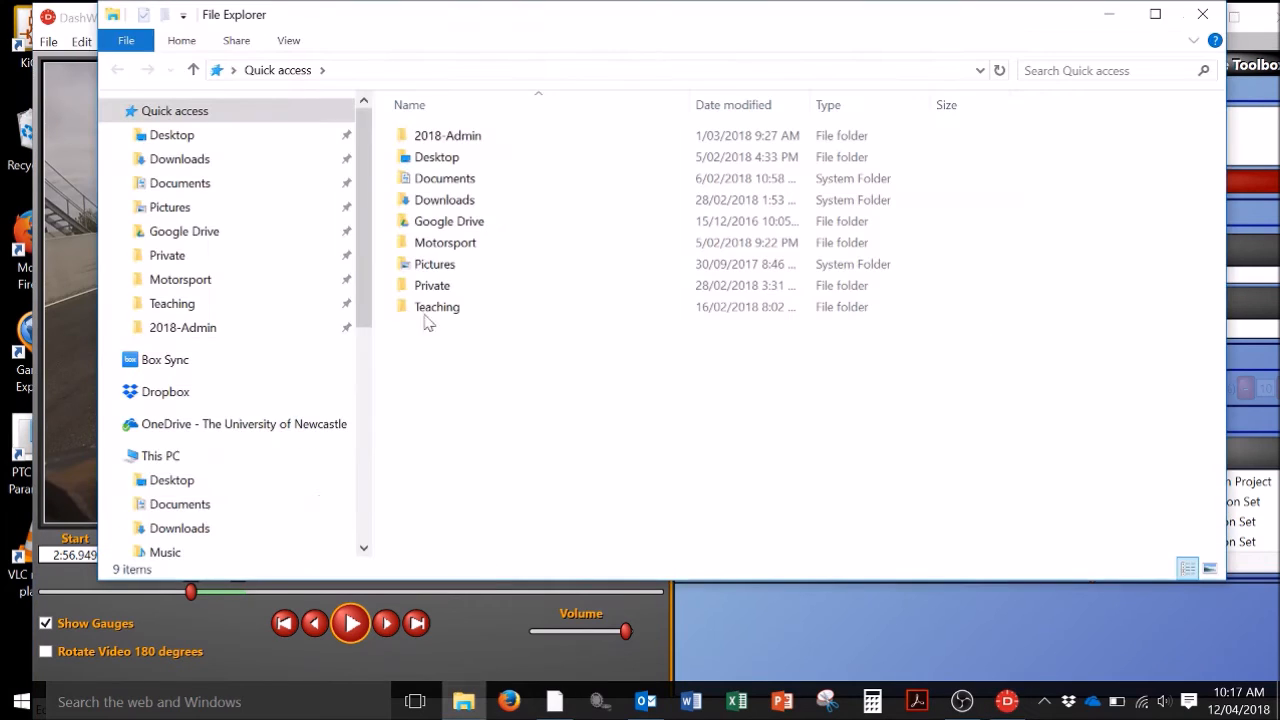
double_click(450, 243)
double_click(908, 160)
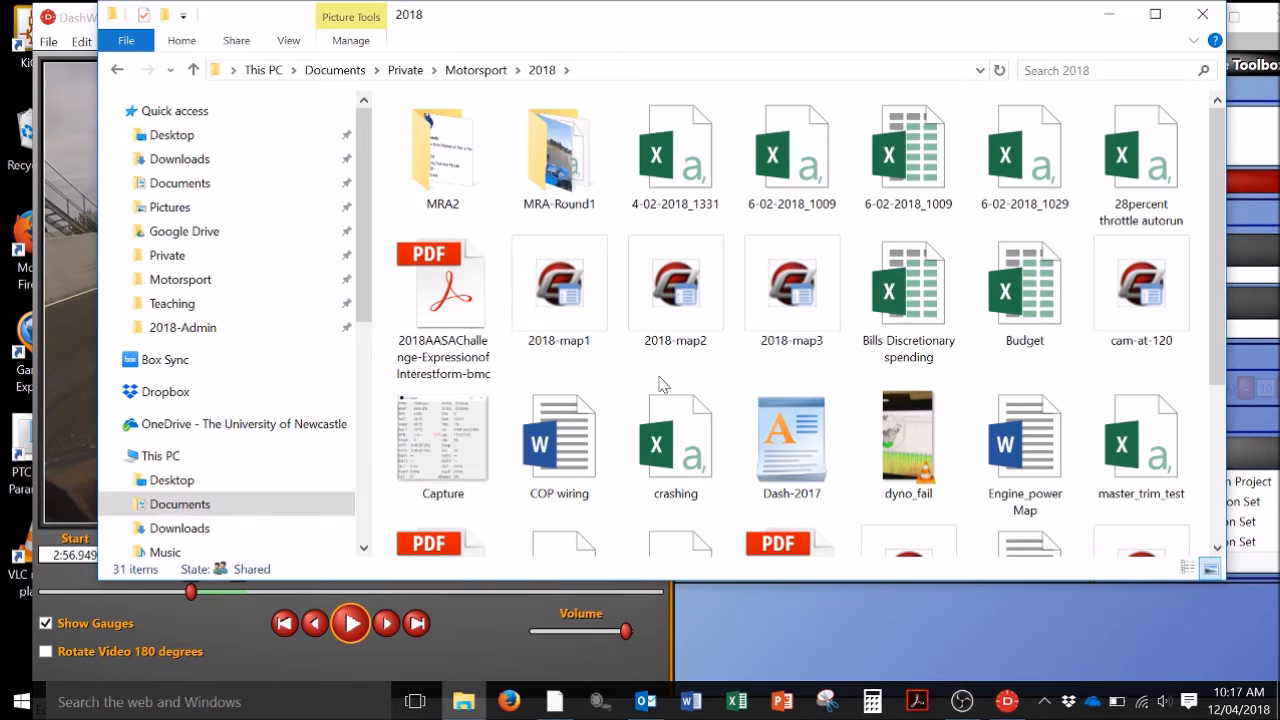
scroll(631, 383, "down", 3)
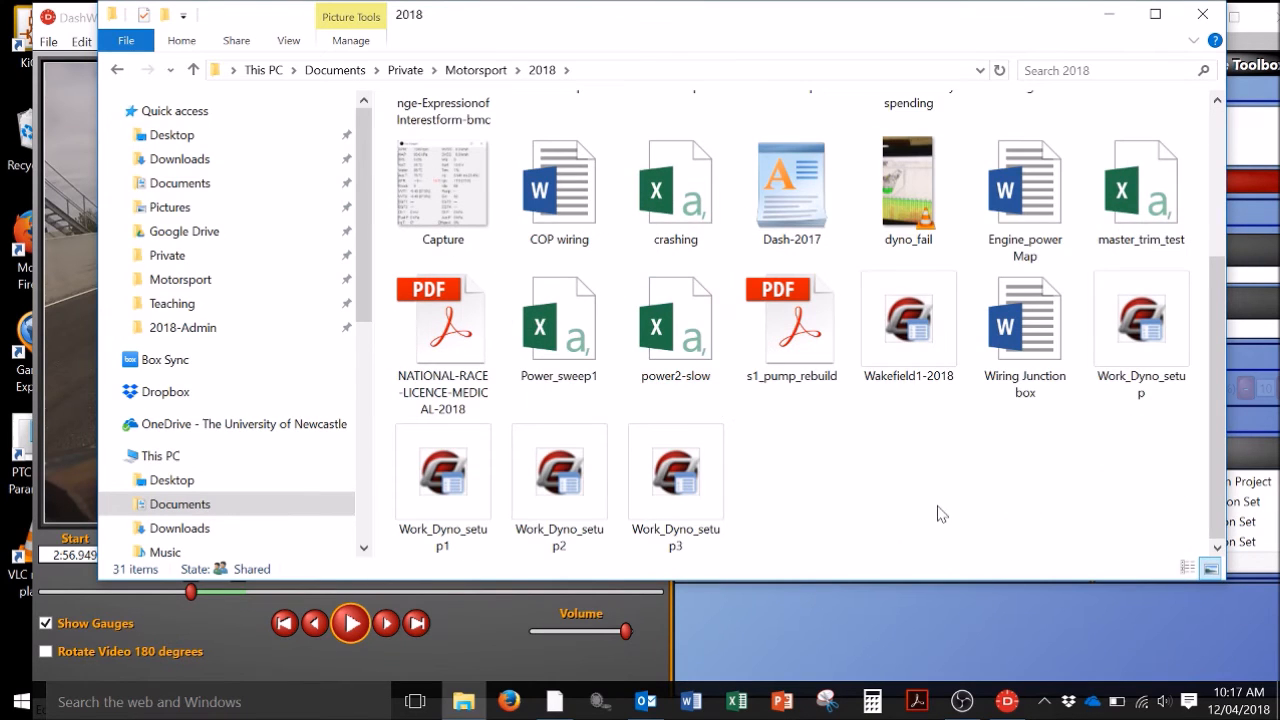
Search the Private folder for the folder holding the rendered race videos and open the file location of Demo2.
scroll(940, 514, "up", 3)
type("y")
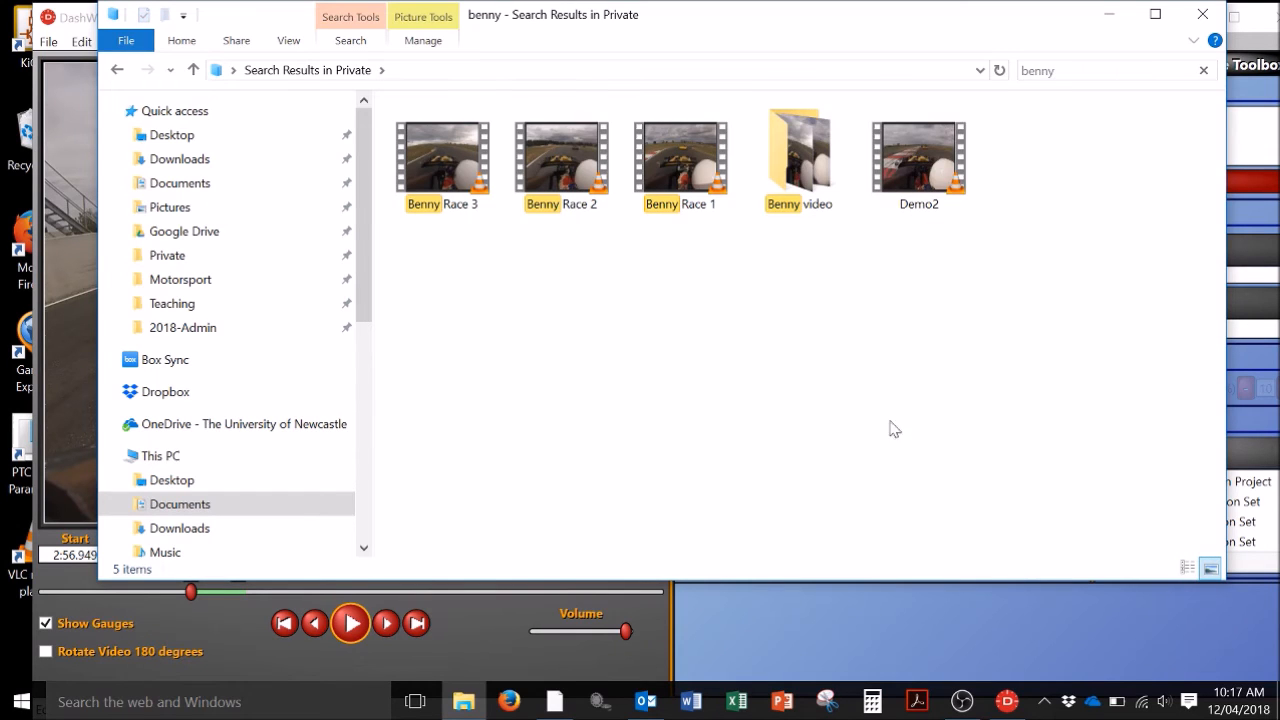
right_click(930, 158)
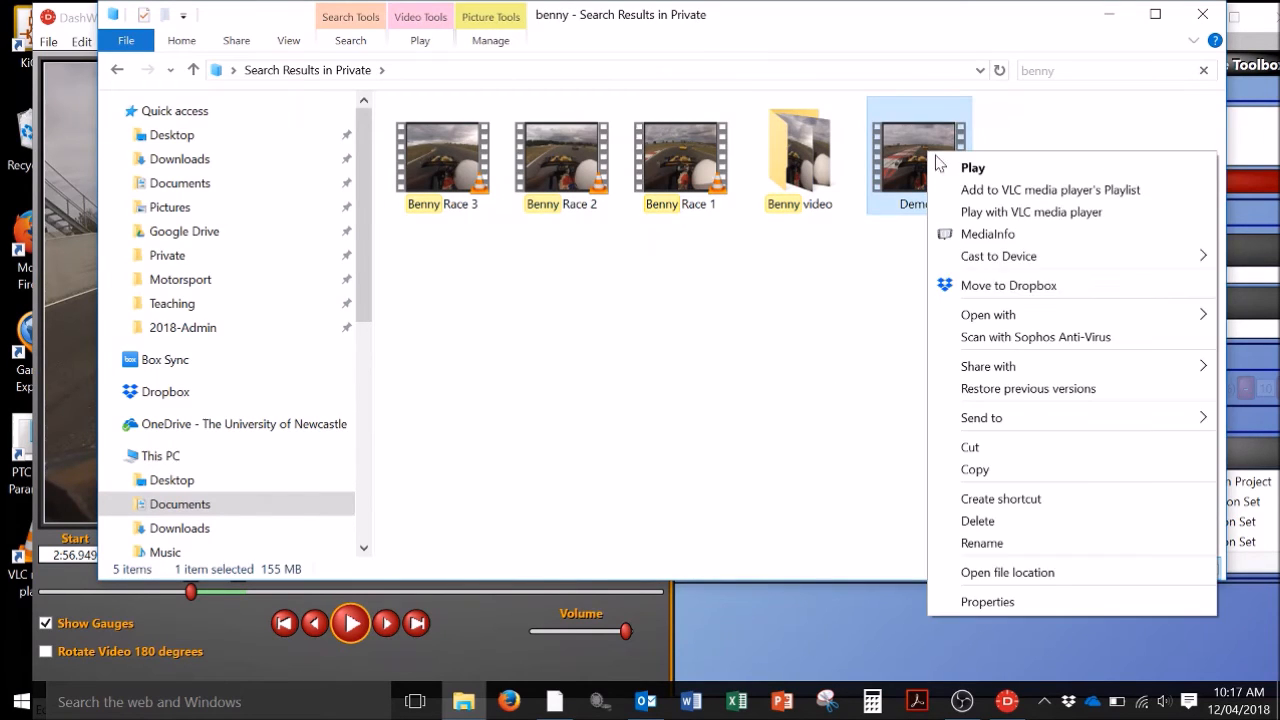
left_click(1050, 572)
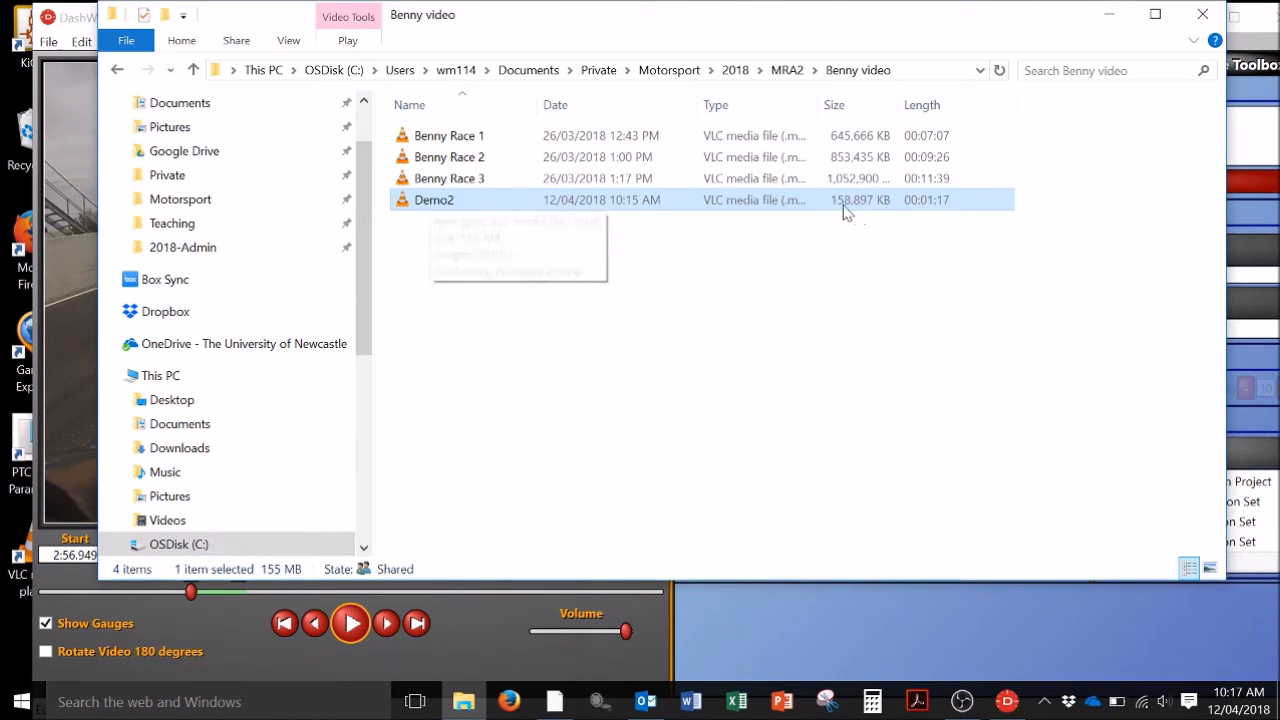
Play the rendered Demo2 video in VLC to check it, and close the player.
double_click(424, 203)
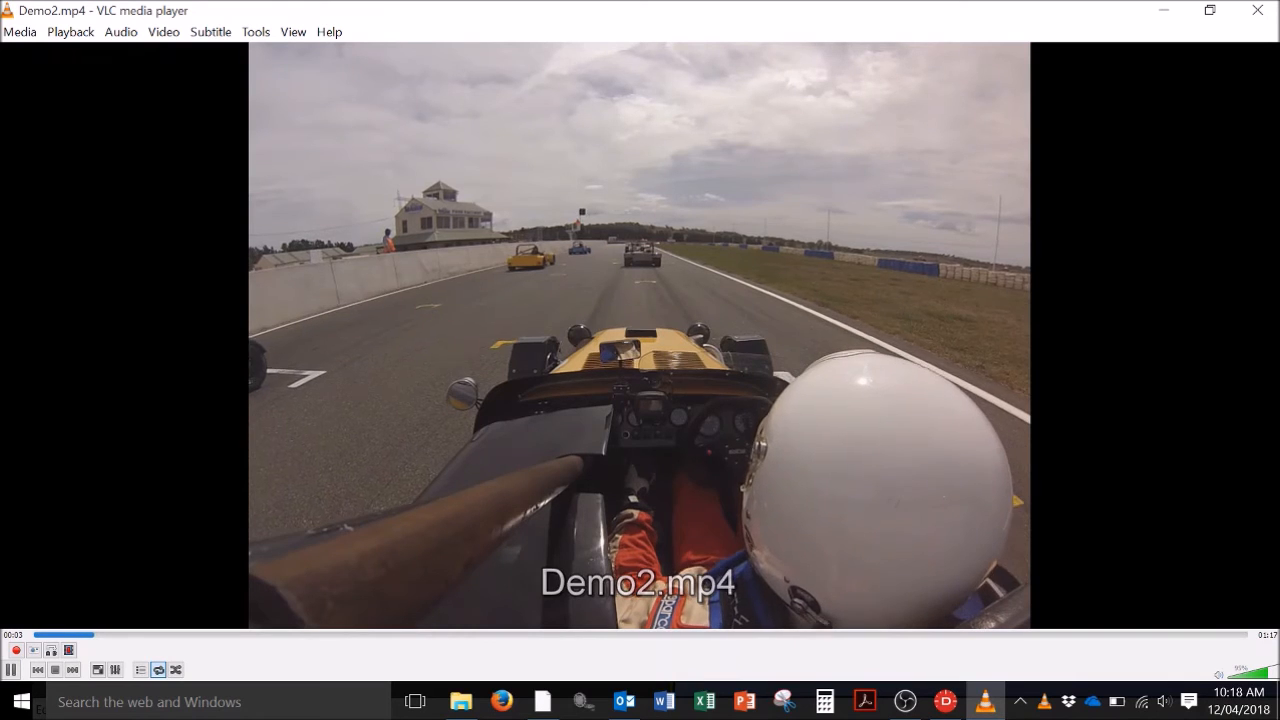
left_click(1266, 10)
left_click(691, 327)
Switch to Firefox and run a web search for "youtube".
left_click(510, 702)
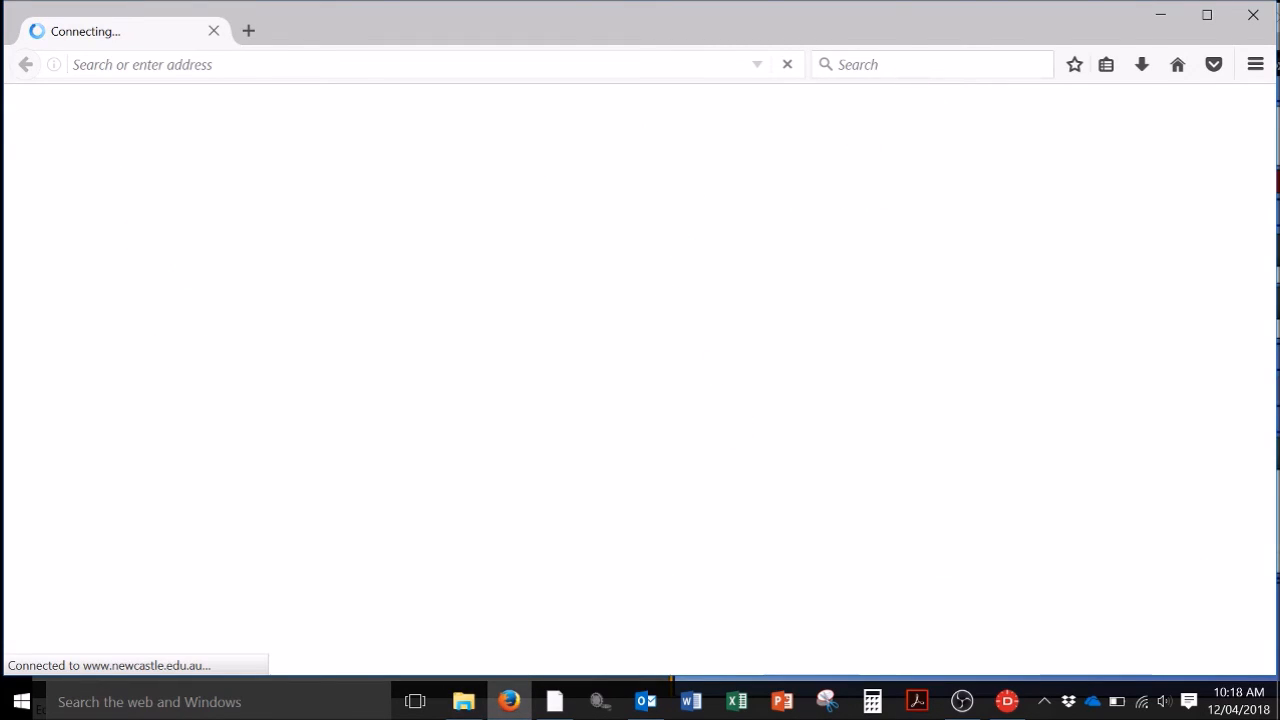
left_click(915, 64)
type("yout")
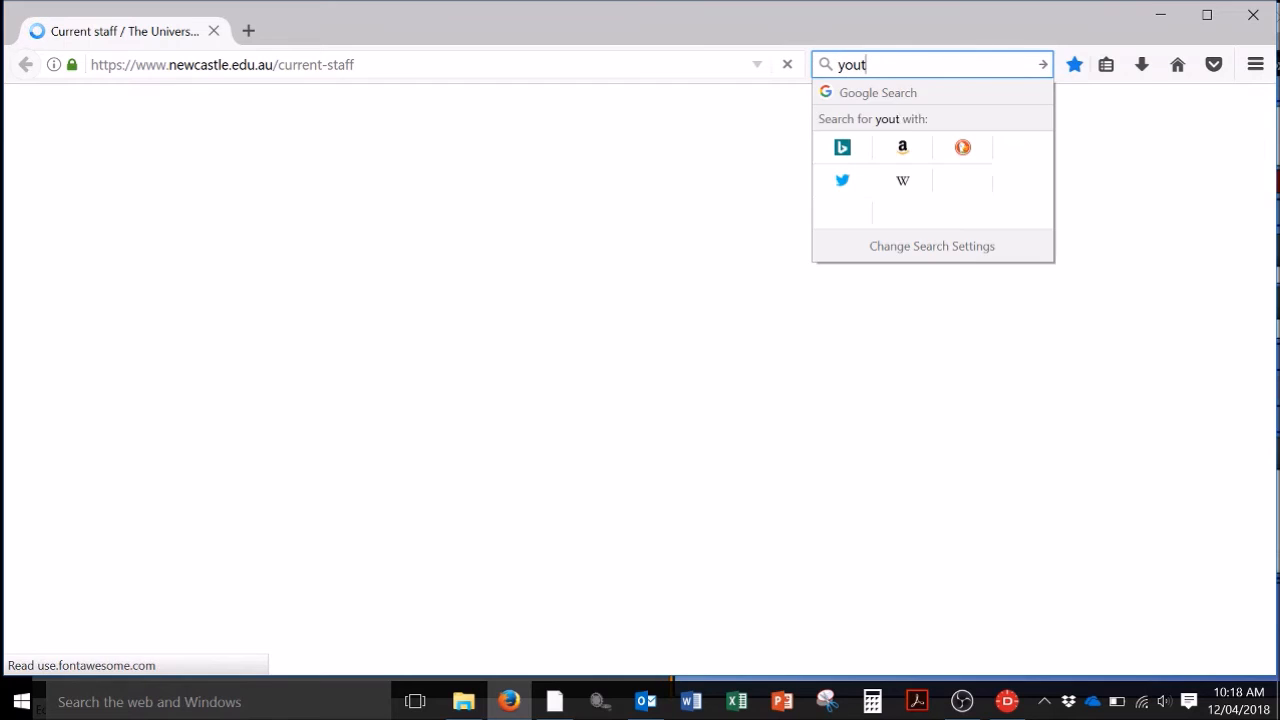
type("ube")
key("Return")
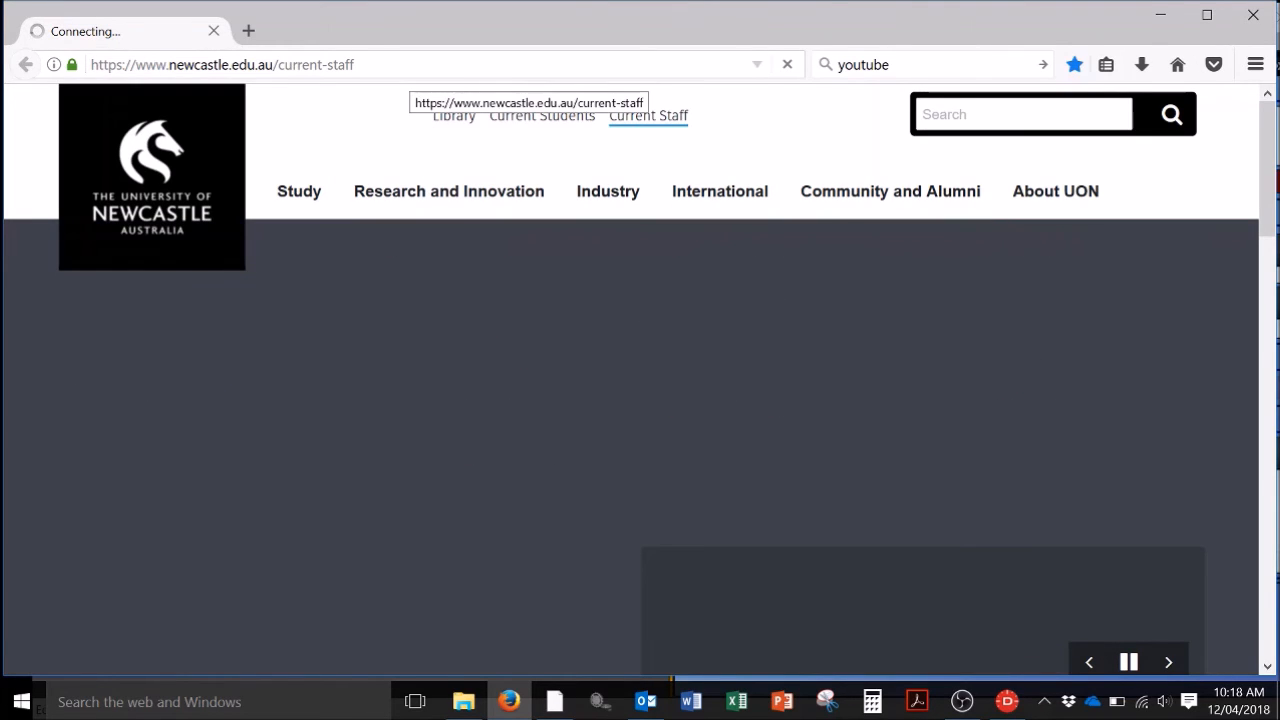
left_click(408, 66)
type("youtube")
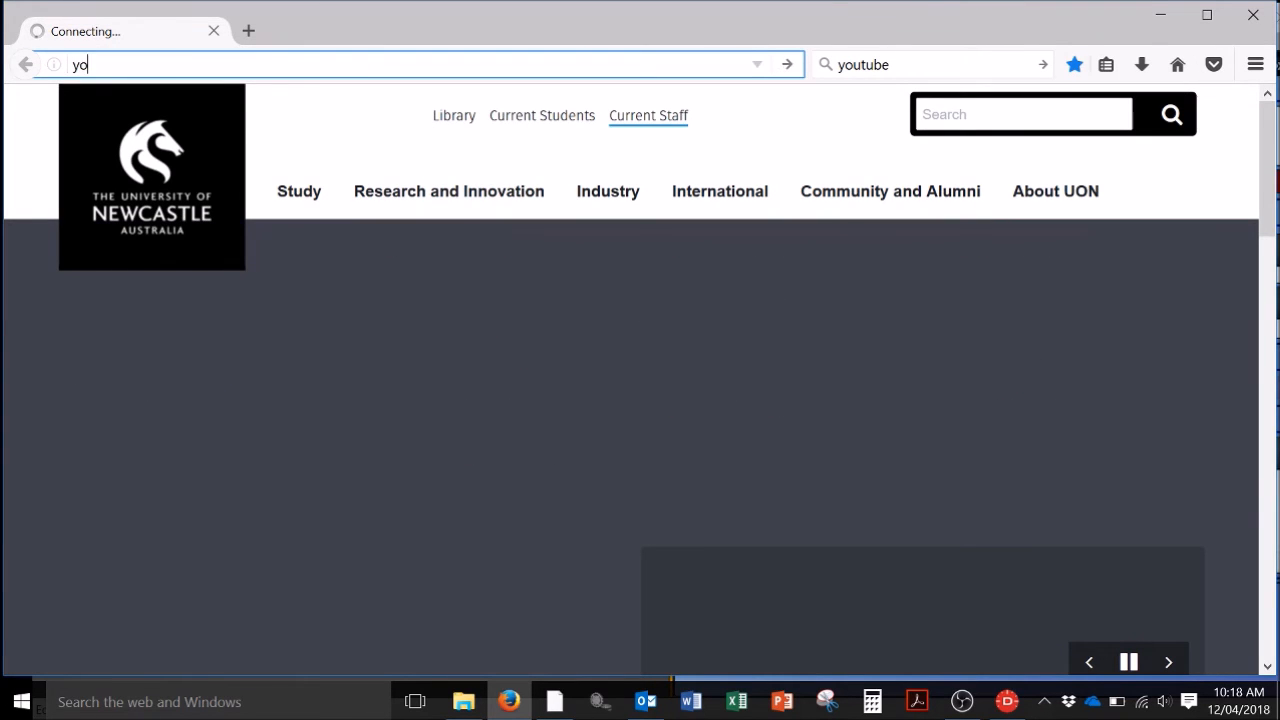
key("BackSpace")
key("BackSpace")
type("be ")
type("me")
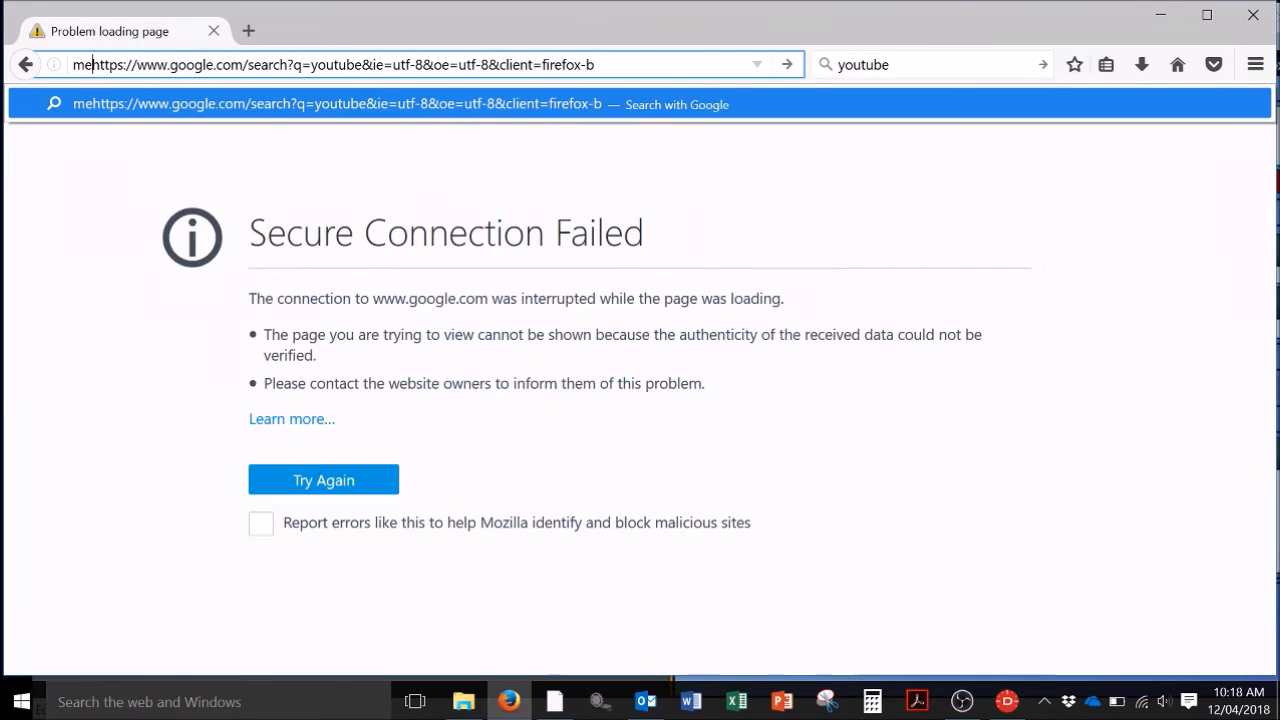
Replace the whole address with "youtube mebilloz1" and run it as a Google search.
left_click(632, 62)
key("ctrl+a")
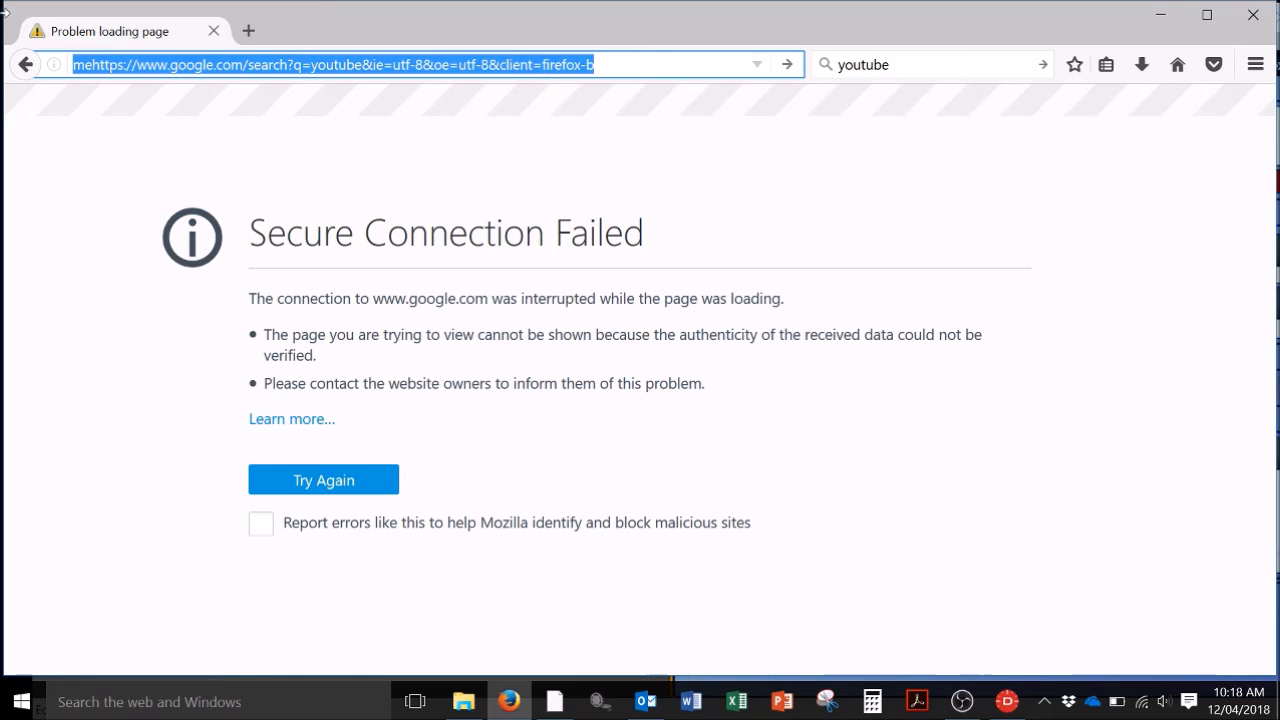
type("youtube ")
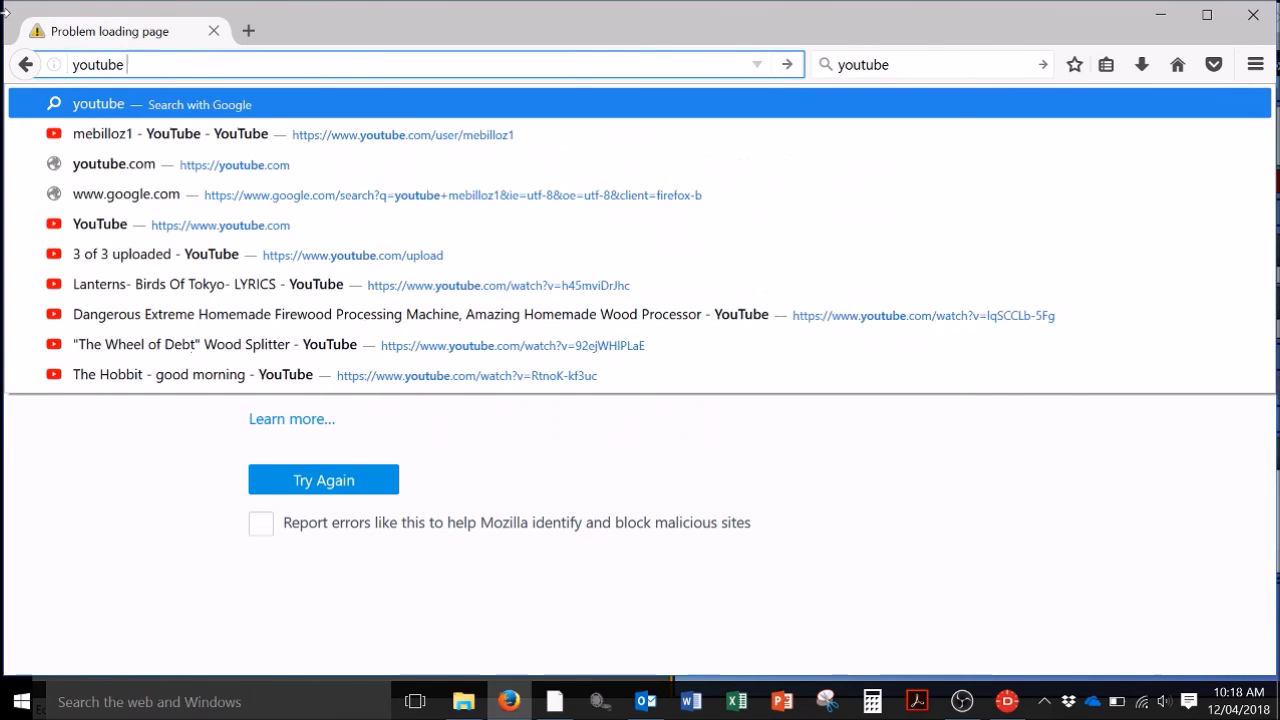
type("mebilloz1")
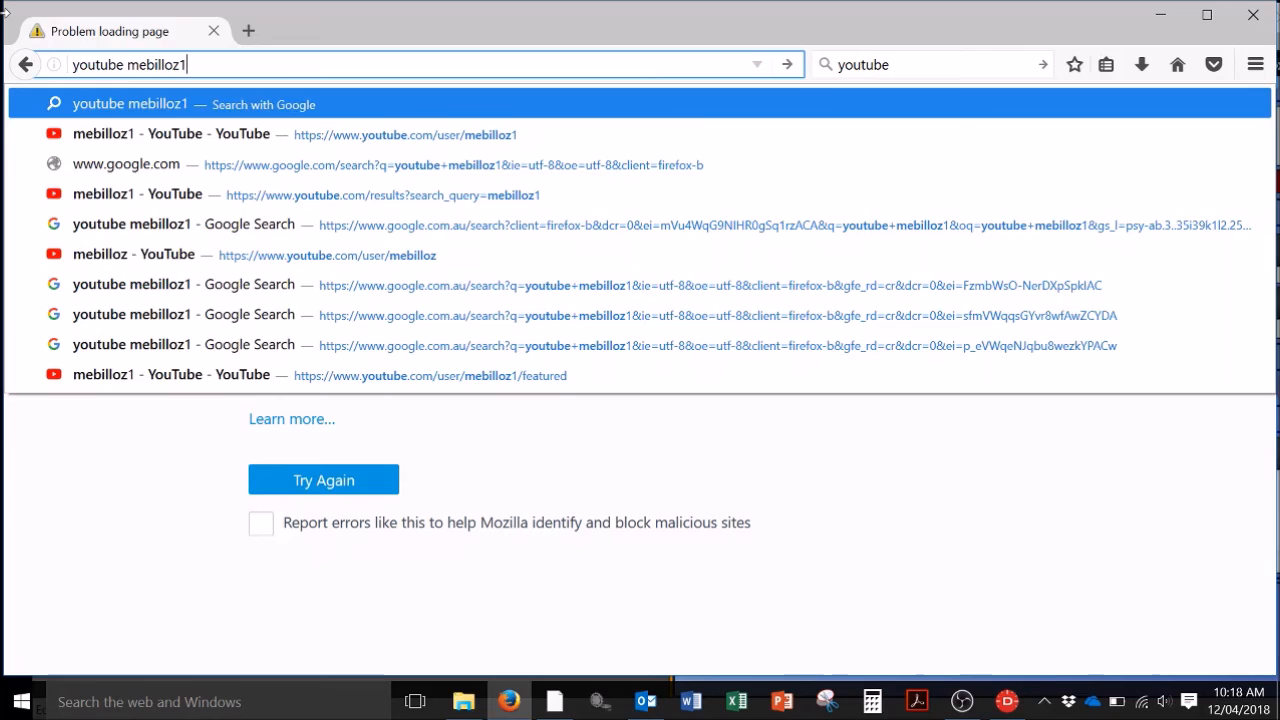
key("Return")
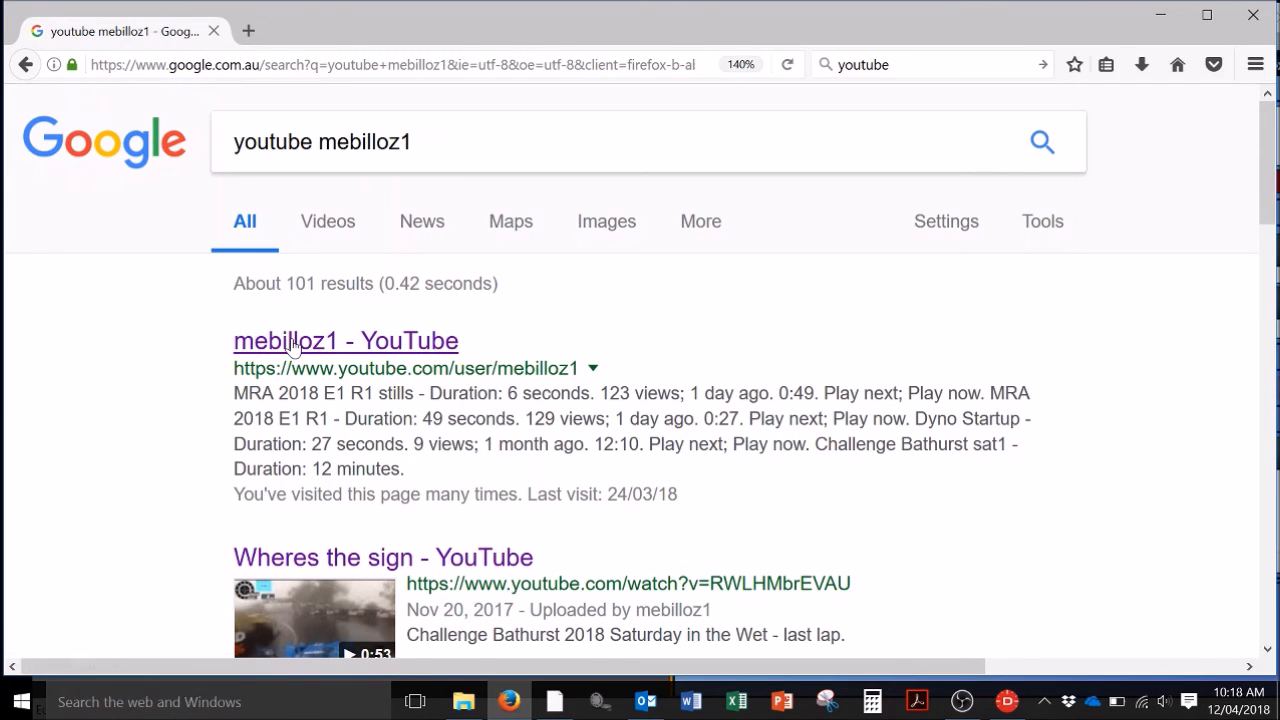
Open the mebilloz1 YouTube channel from the search results and go to its video upload page.
left_click(293, 343)
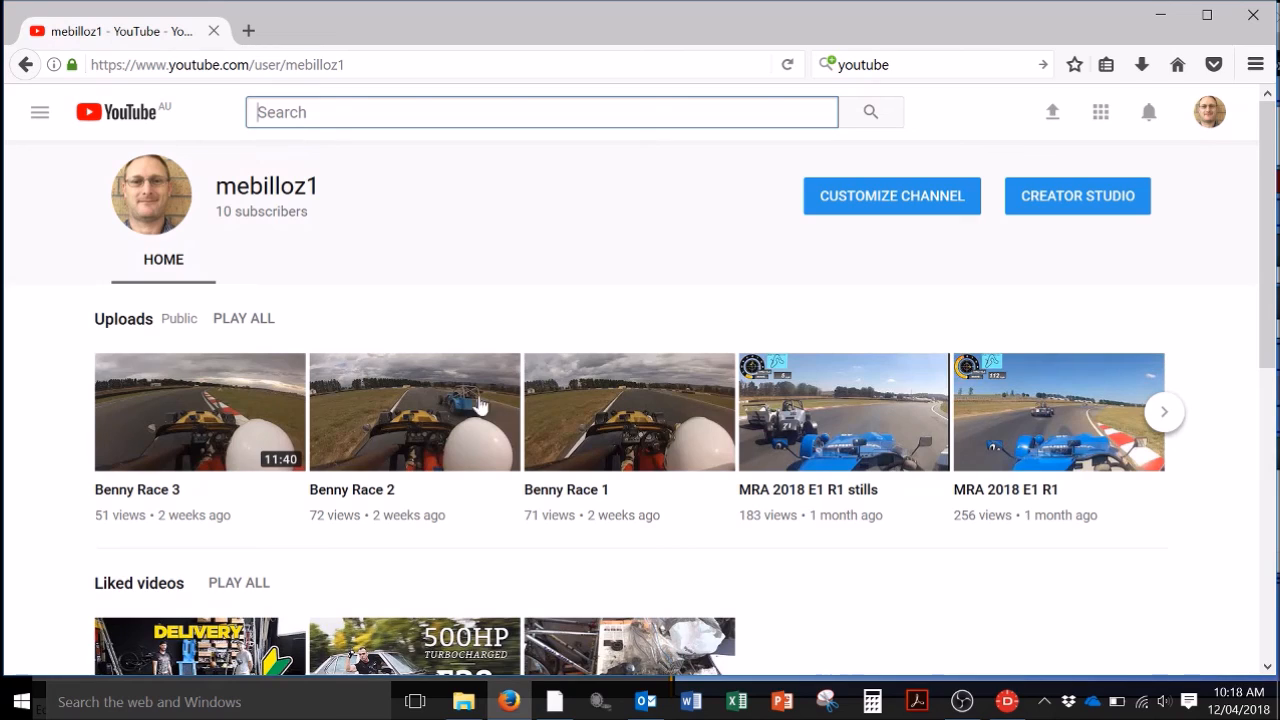
left_click(1052, 116)
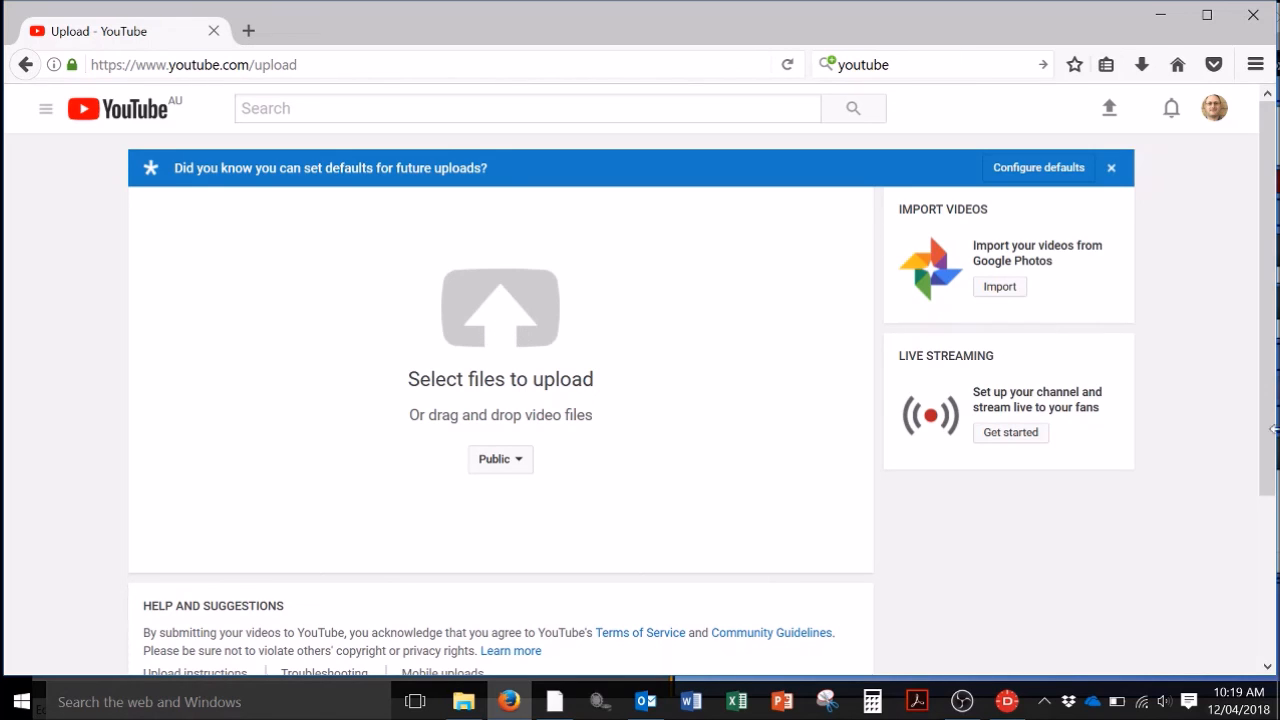
left_click(962, 705)
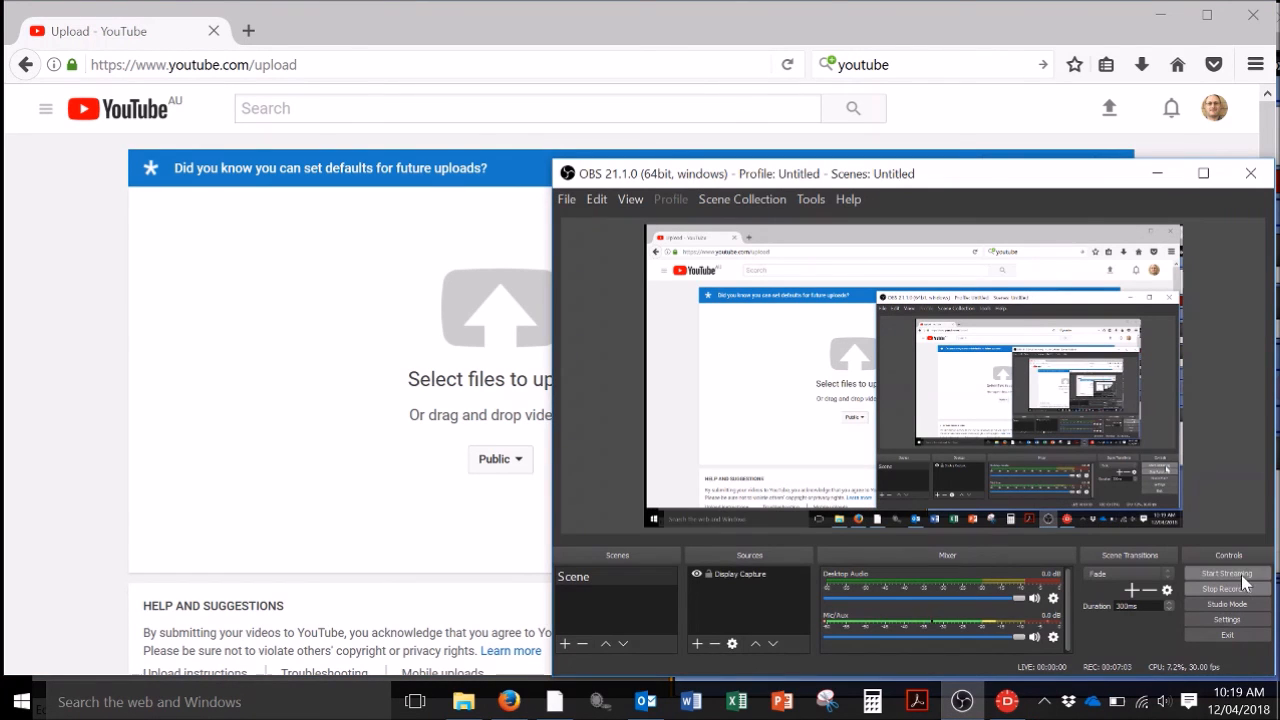